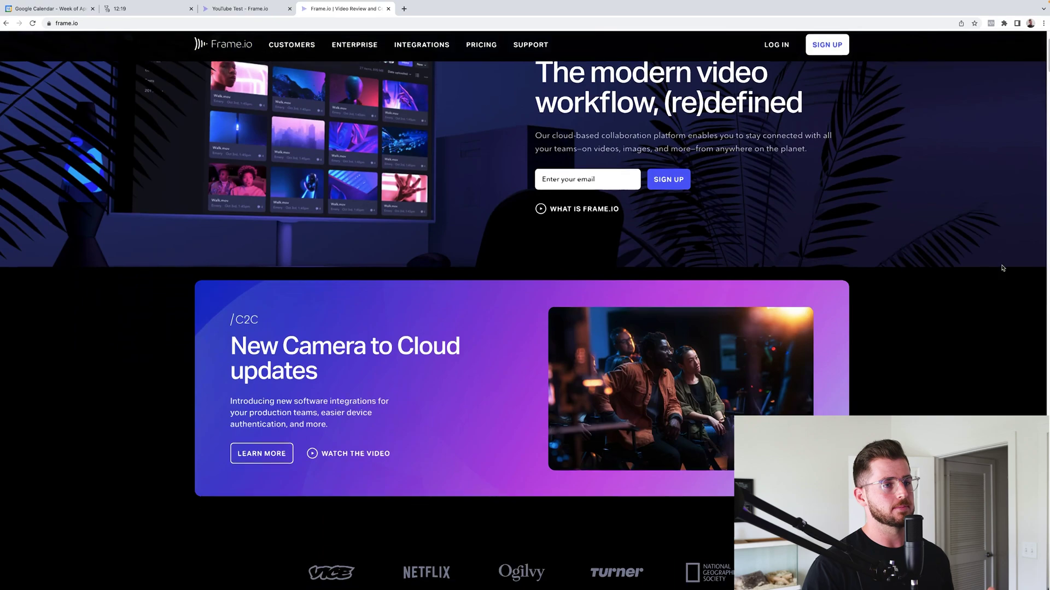
Switch to the empty YouTube Test project and collapse the team's project list in the sidebar
{"action": "scroll", "coordinate": [1003, 268], "scroll_direction": "down", "scroll_amount": 5}
{"action": "scroll", "coordinate": [1002, 268], "scroll_direction": "down", "scroll_amount": 20}
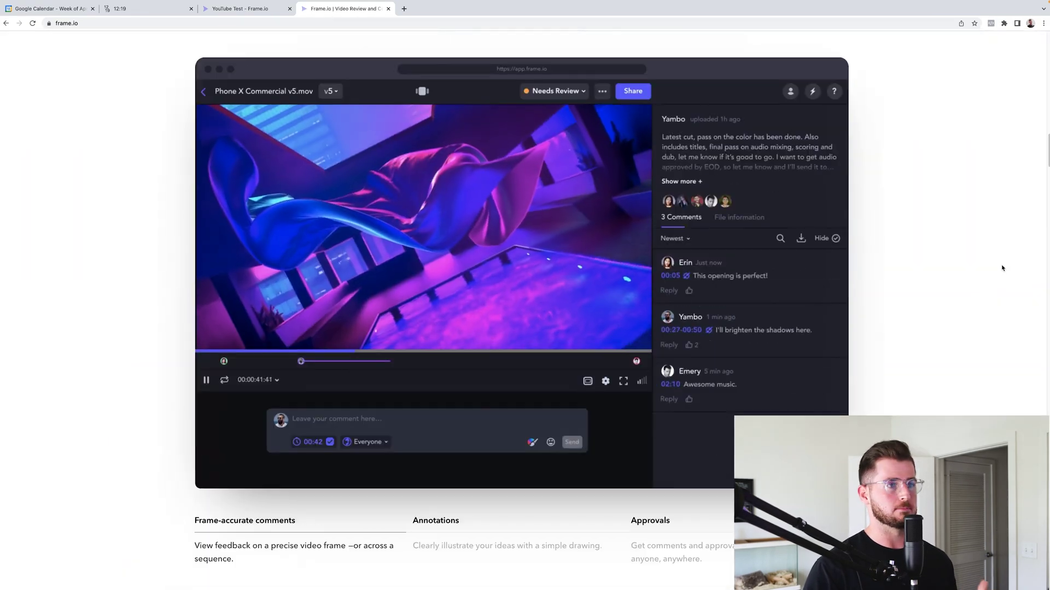
{"action": "scroll", "coordinate": [1002, 268], "scroll_direction": "up", "scroll_amount": 20}
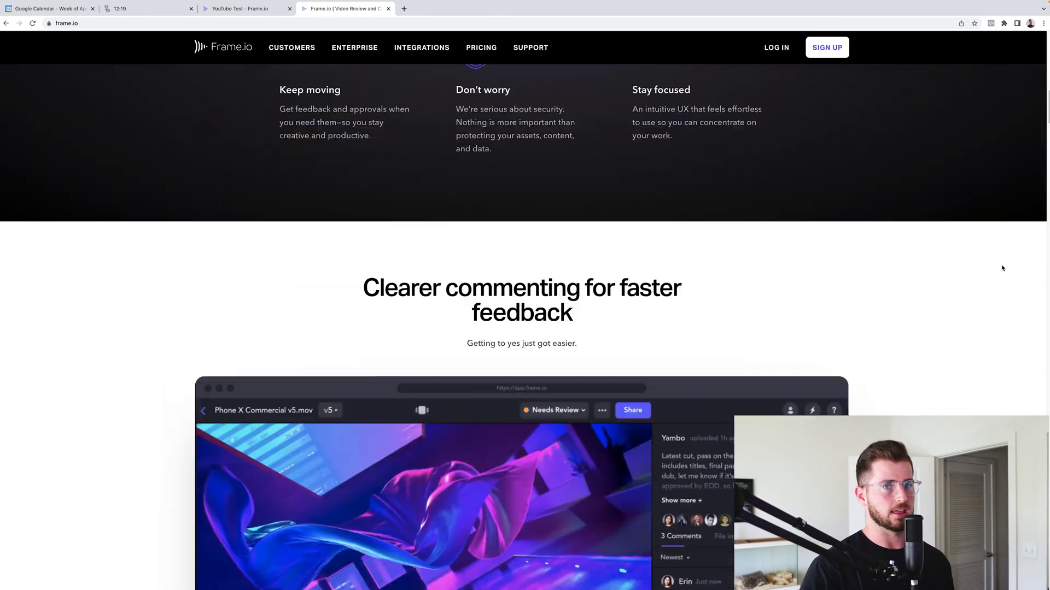
{"action": "scroll", "coordinate": [1003, 268], "scroll_direction": "up", "scroll_amount": 2}
{"action": "scroll", "coordinate": [1003, 268], "scroll_direction": "down", "scroll_amount": 20}
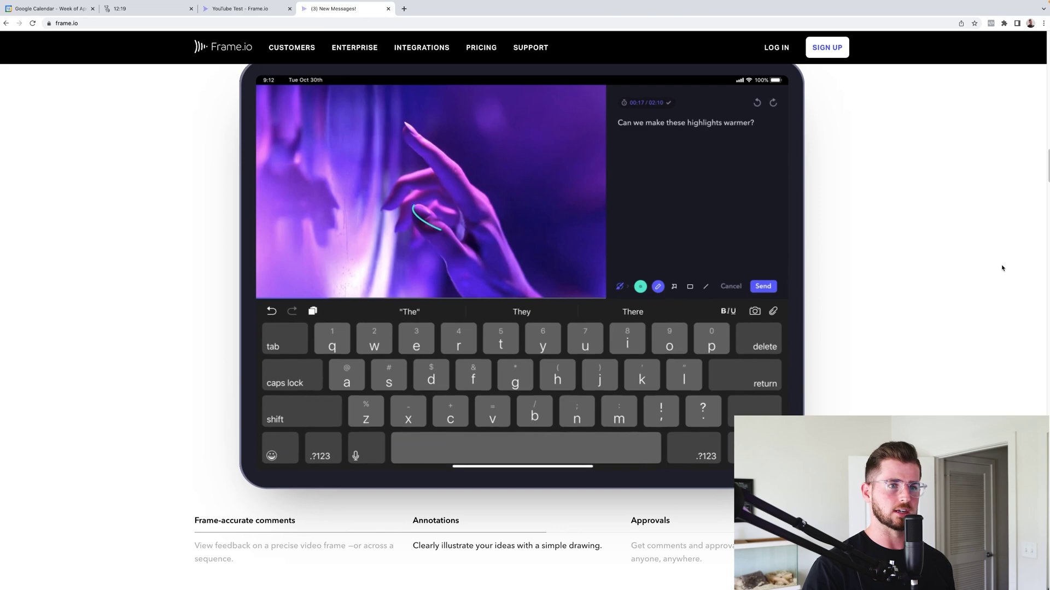
{"action": "scroll", "coordinate": [1003, 268], "scroll_direction": "up", "scroll_amount": 15}
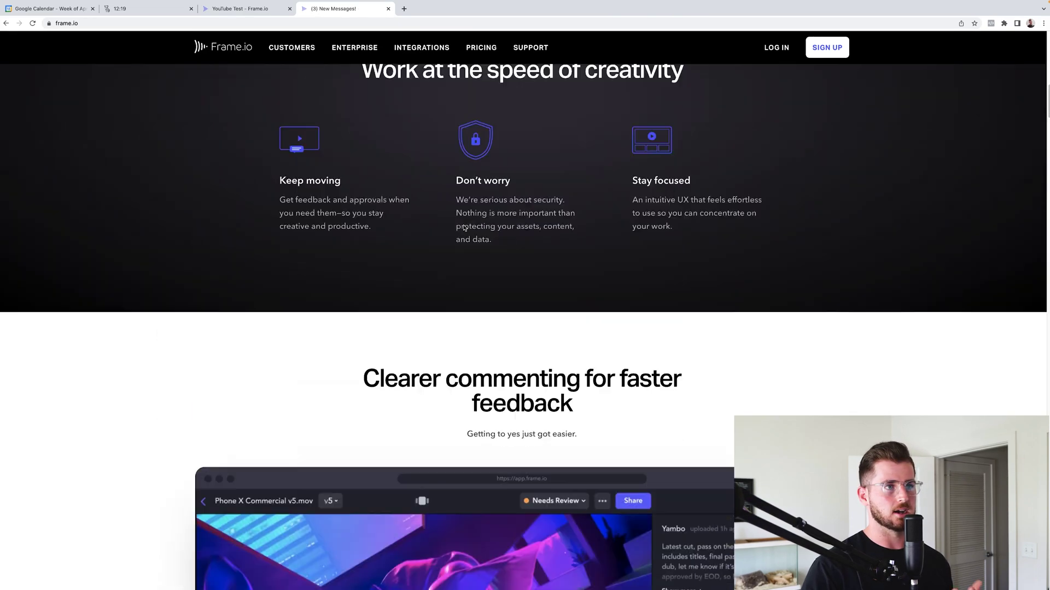
{"action": "scroll", "coordinate": [463, 228], "scroll_direction": "up", "scroll_amount": 6}
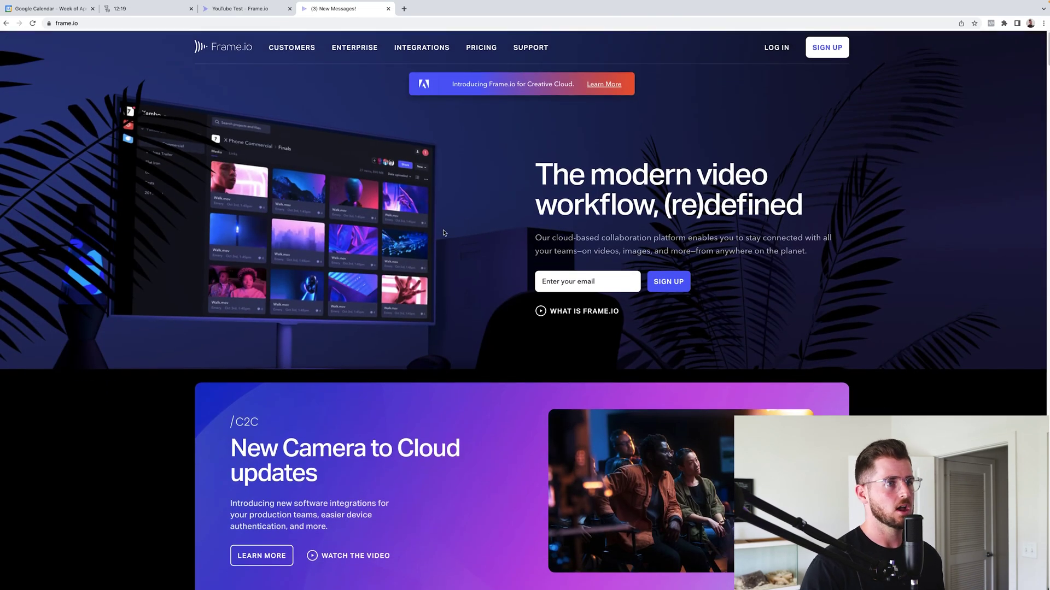
{"action": "scroll", "coordinate": [444, 232], "scroll_direction": "down", "scroll_amount": 3}
{"action": "scroll", "coordinate": [444, 233], "scroll_direction": "up", "scroll_amount": 2}
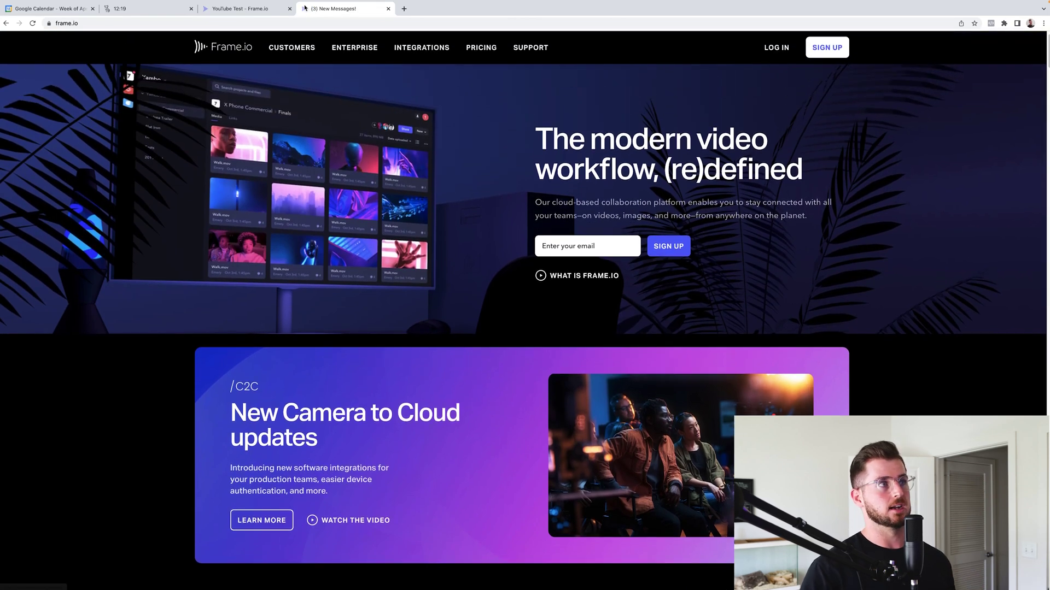
{"action": "left_click", "coordinate": [247, 9]}
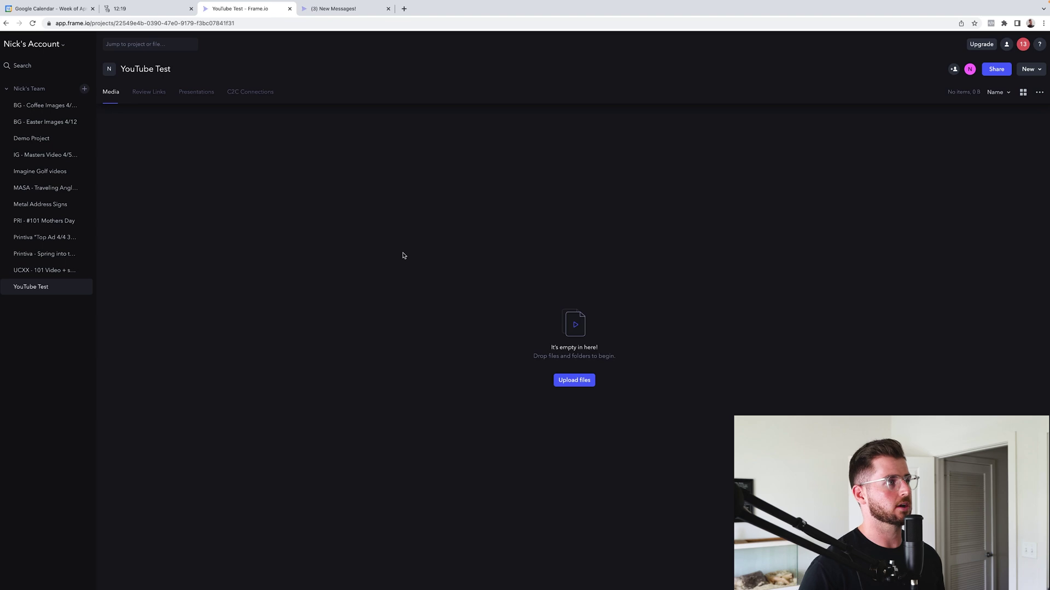
{"action": "left_click", "coordinate": [6, 90]}
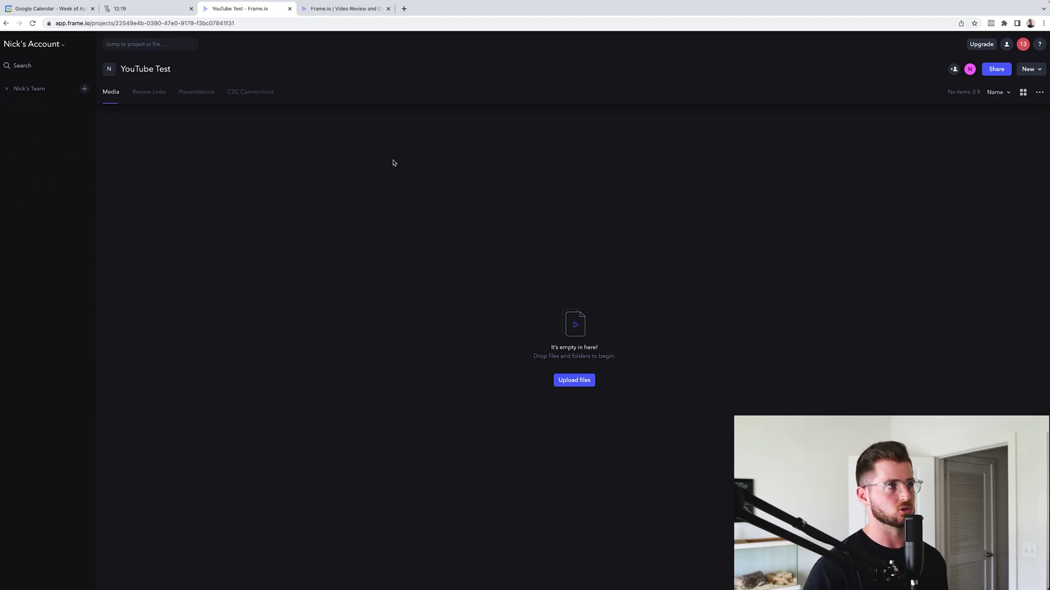
Start a new folder from the empty media area's context menu
{"action": "right_click", "coordinate": [297, 212]}
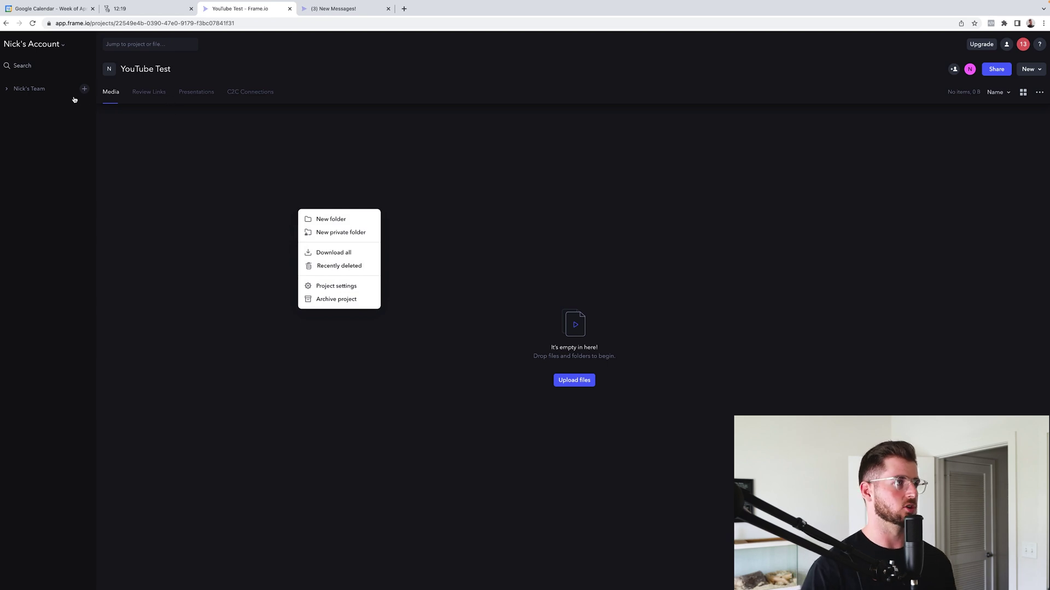
{"action": "left_click", "coordinate": [224, 203]}
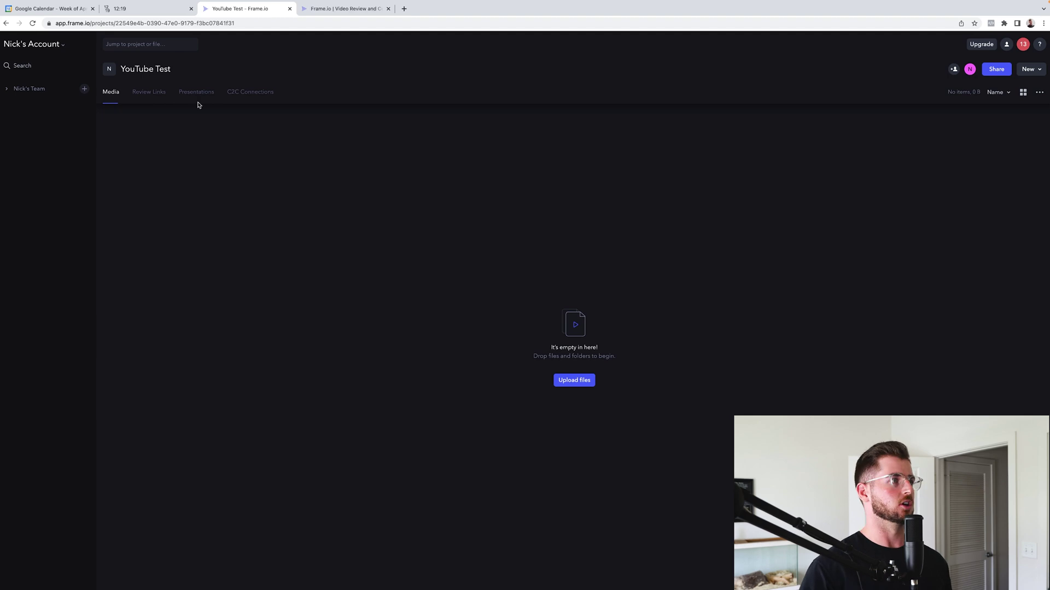
{"action": "right_click", "coordinate": [372, 239]}
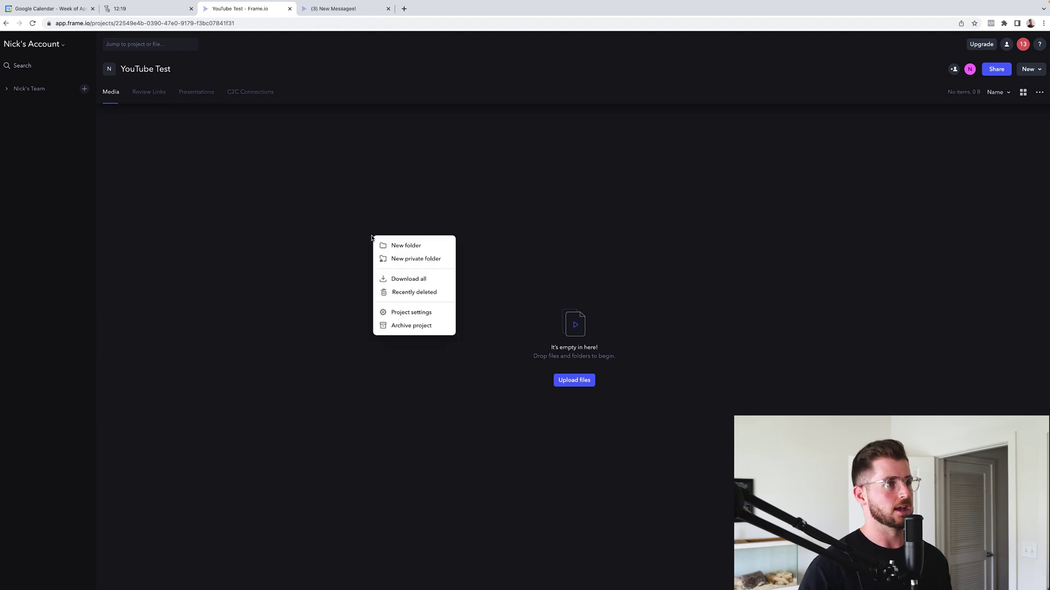
{"action": "left_click", "coordinate": [344, 241]}
{"action": "right_click", "coordinate": [344, 239]}
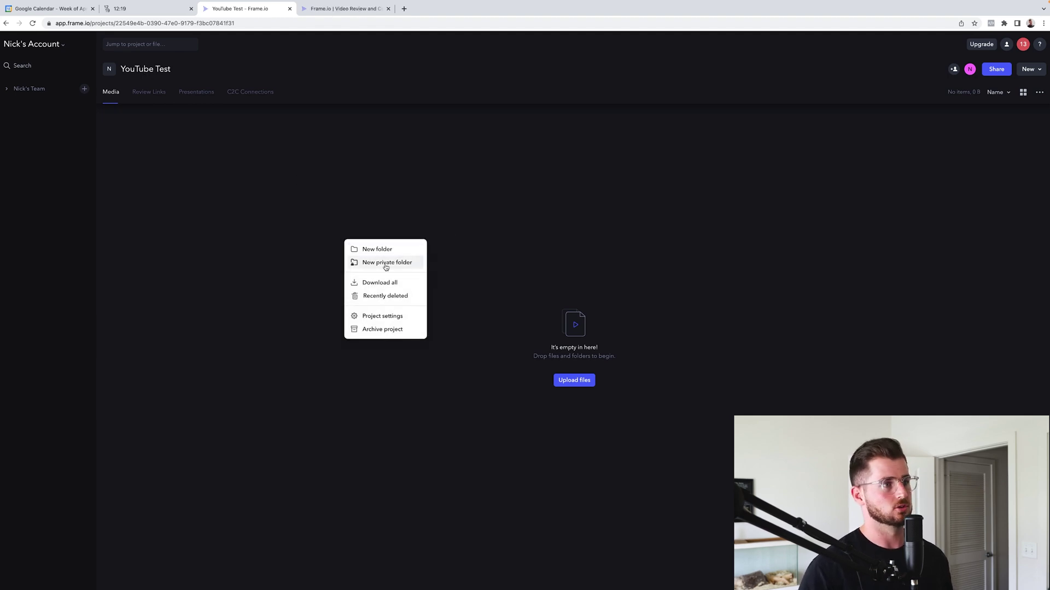
{"action": "left_click", "coordinate": [393, 249]}
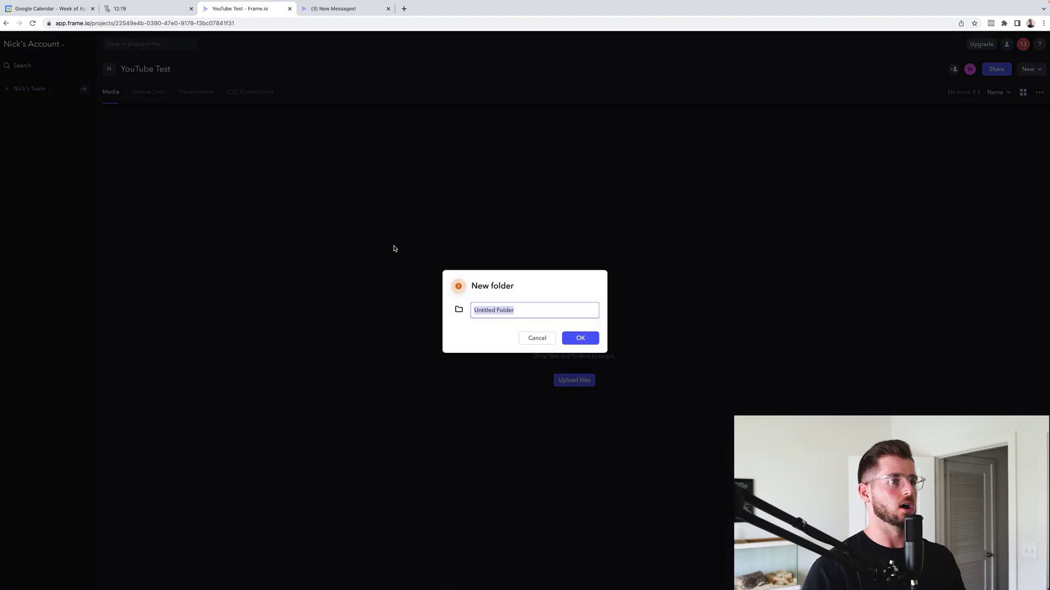
Name the first folder Moodboard
{"action": "type", "text": "Moodboar"}
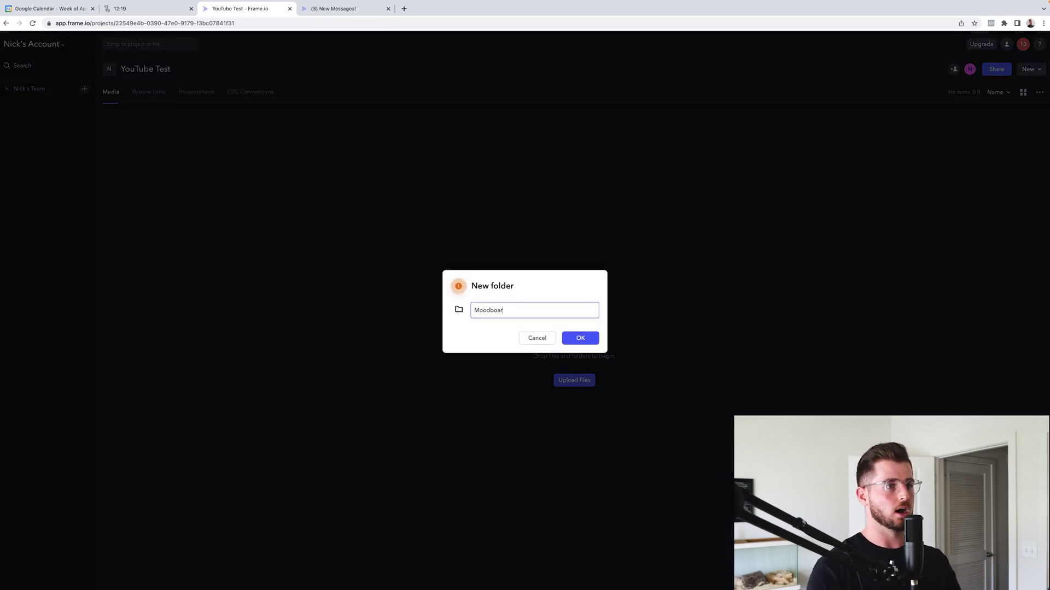
{"action": "type", "text": "d"}
{"action": "key", "text": "Return"}
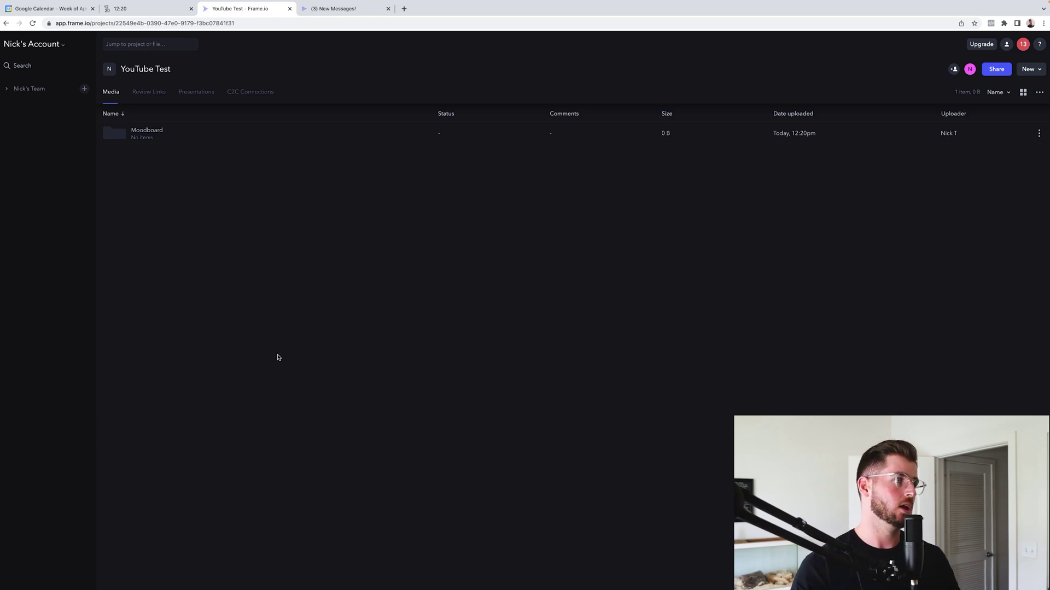
{"action": "right_click", "coordinate": [191, 258]}
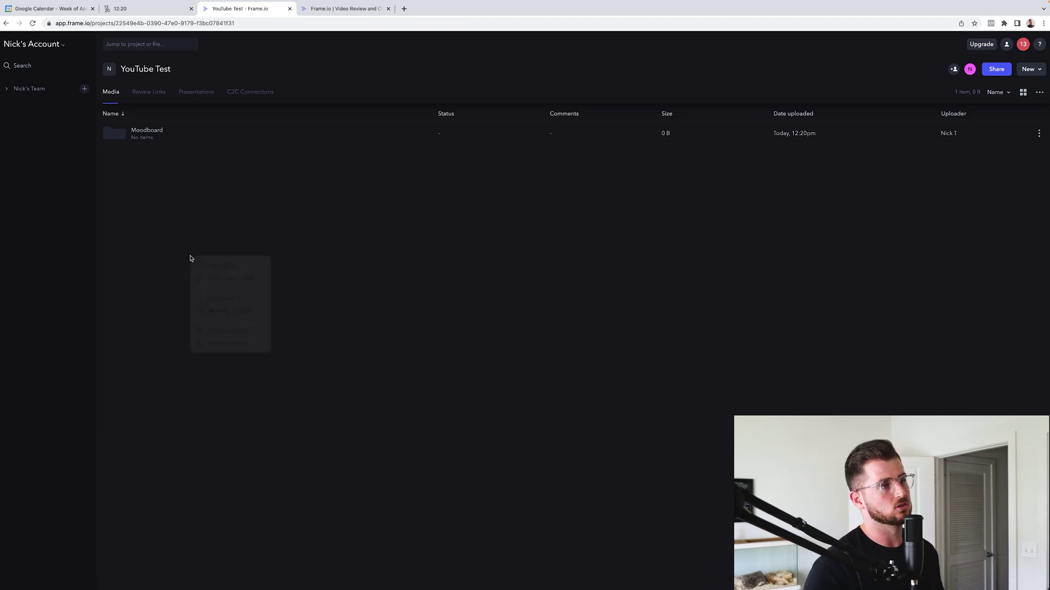
{"action": "left_click", "coordinate": [191, 258]}
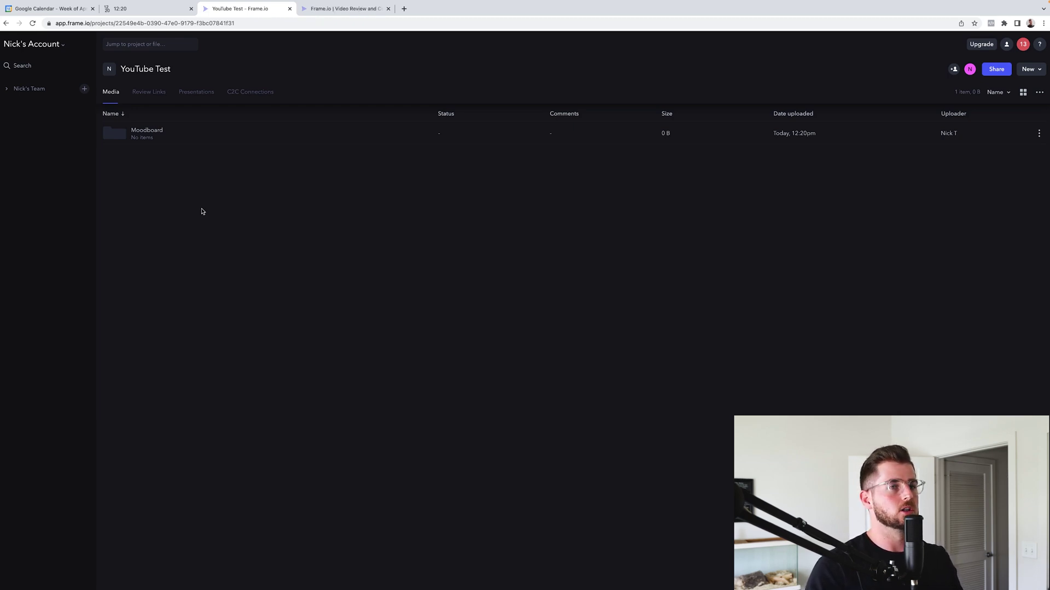
Create a second folder named Rough Drafts
{"action": "right_click", "coordinate": [302, 224]}
{"action": "left_click", "coordinate": [317, 234]}
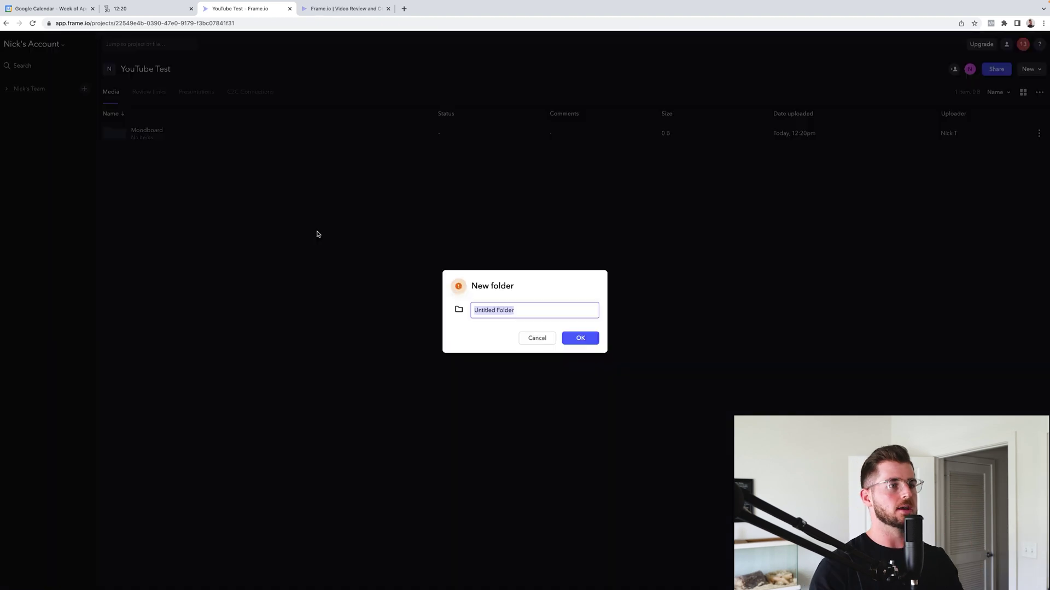
{"action": "key", "text": "BackSpace"}
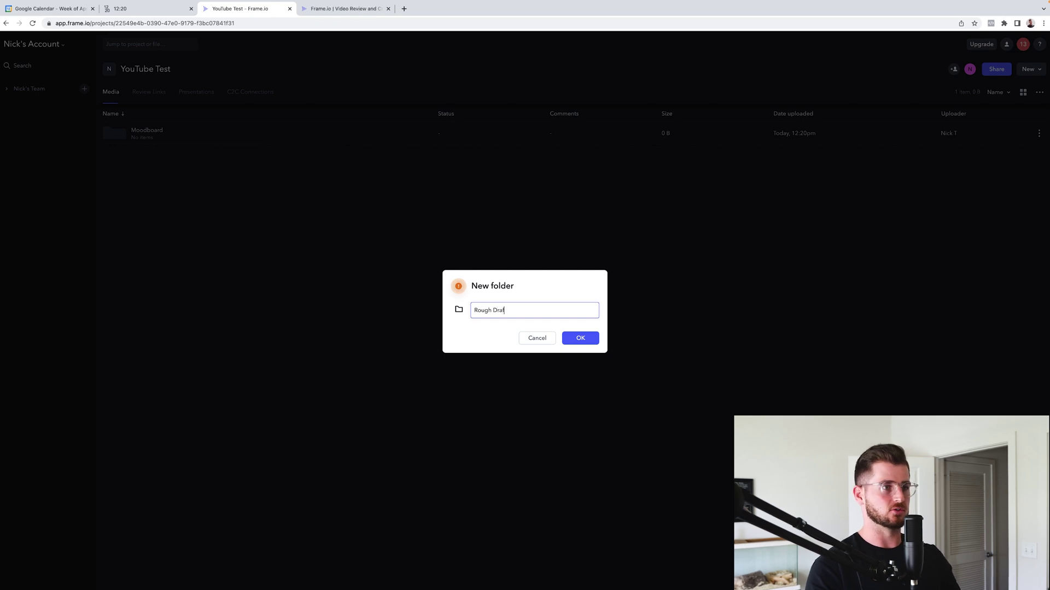
{"action": "type", "text": "ts"}
{"action": "key", "text": "Return"}
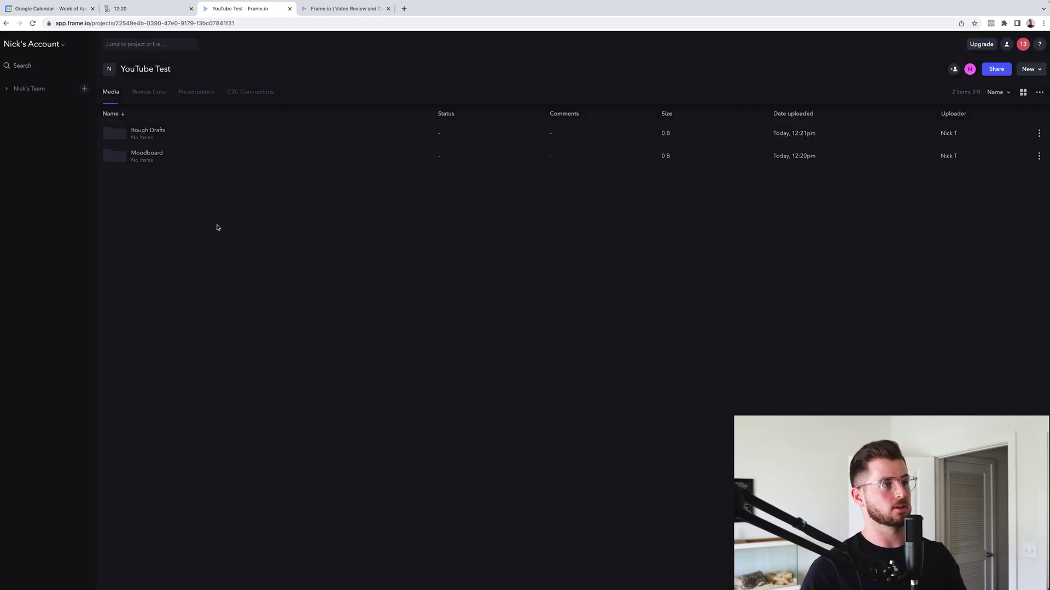
{"action": "right_click", "coordinate": [227, 263]}
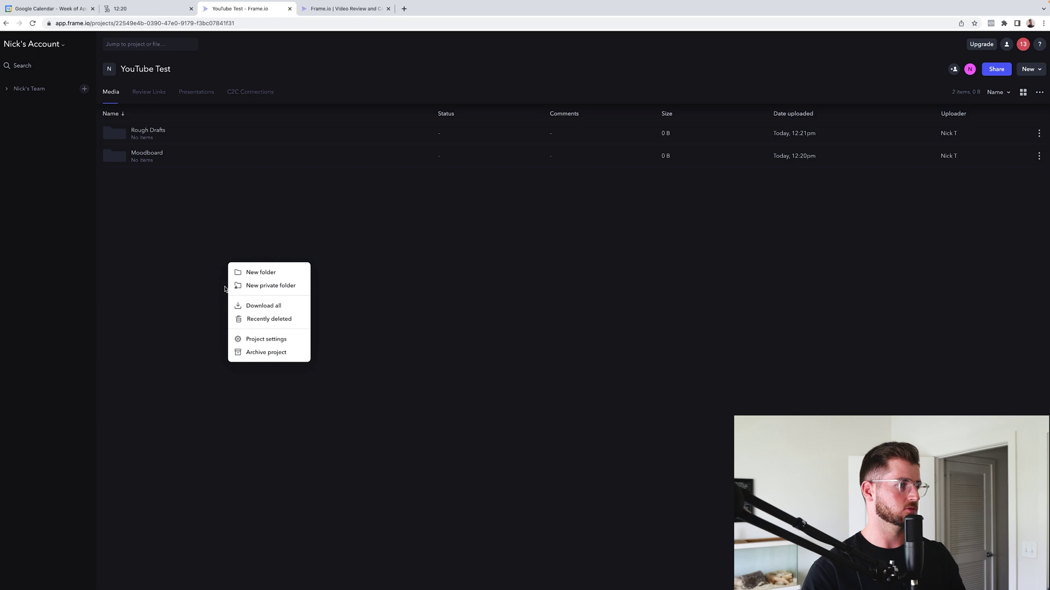
Upload MAS Flowers again Ad #1.mp4 from the computer into YouTube Test and select it
{"action": "left_click", "coordinate": [207, 289]}
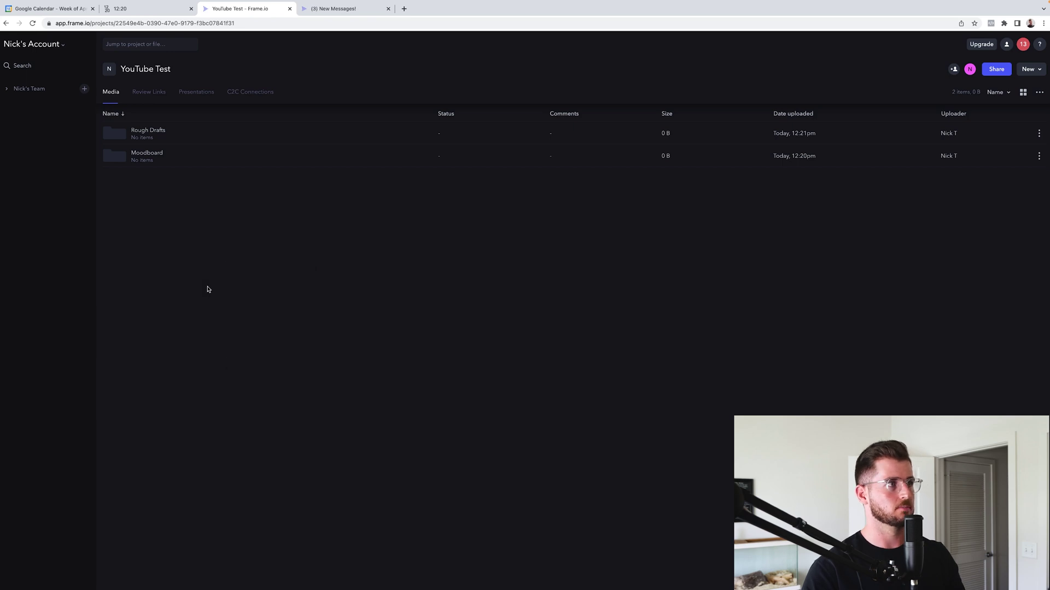
{"action": "left_click", "coordinate": [1023, 69]}
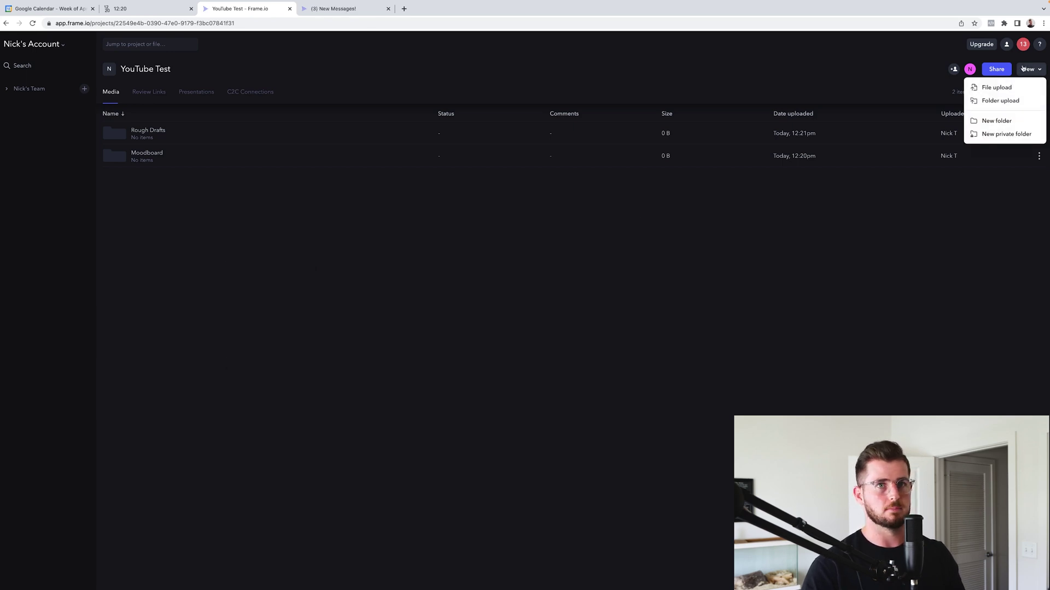
{"action": "left_click", "coordinate": [993, 88]}
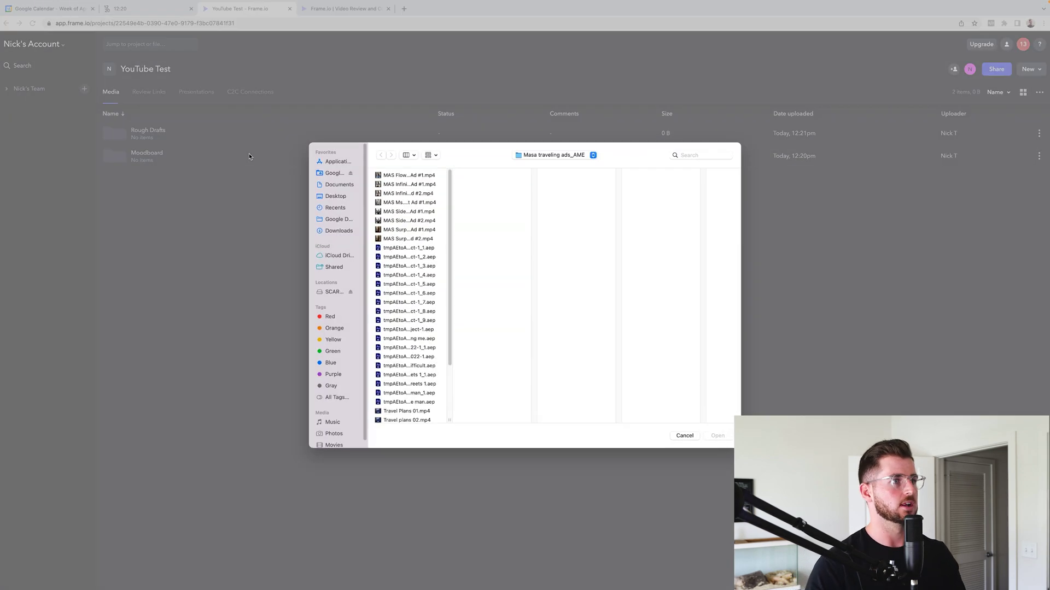
{"action": "left_click", "coordinate": [410, 177]}
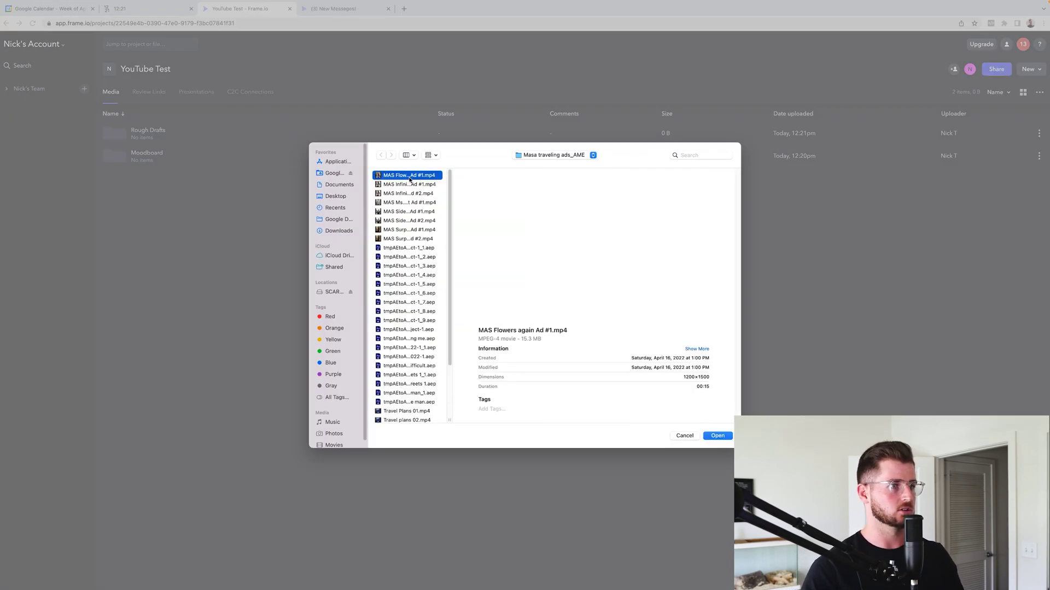
{"action": "left_click", "coordinate": [717, 435]}
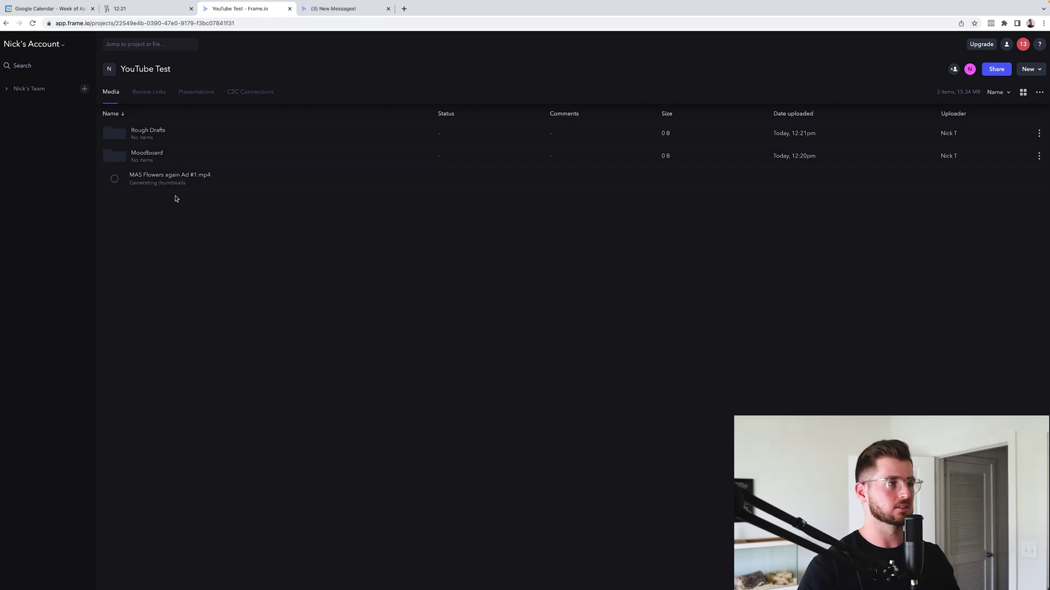
{"action": "left_click", "coordinate": [239, 182]}
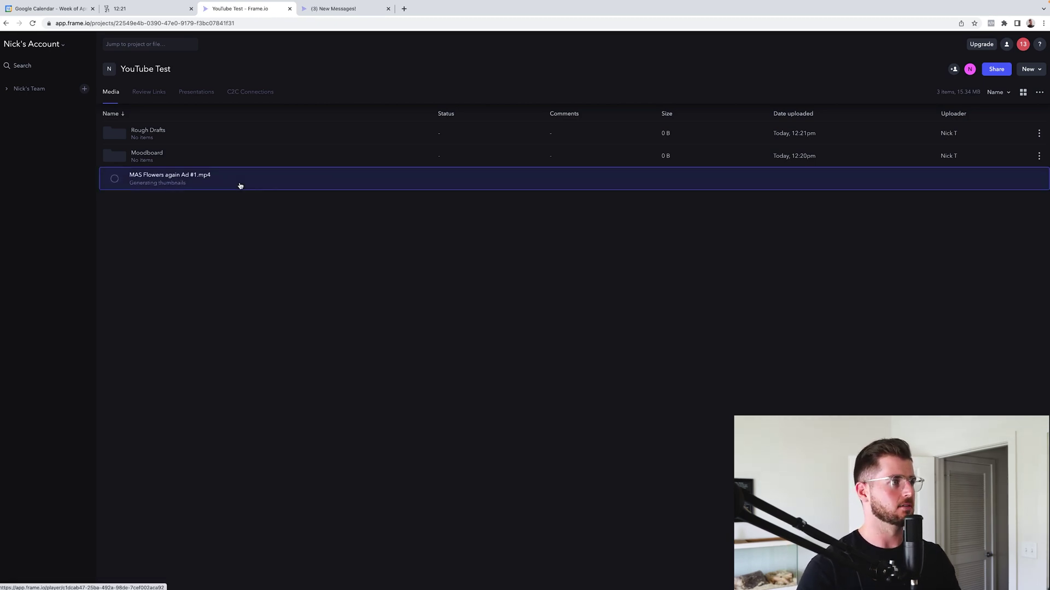
Open the MAS Flowers ad in the player, watch it, and stop at 00:03 to comment
{"action": "double_click", "coordinate": [169, 175]}
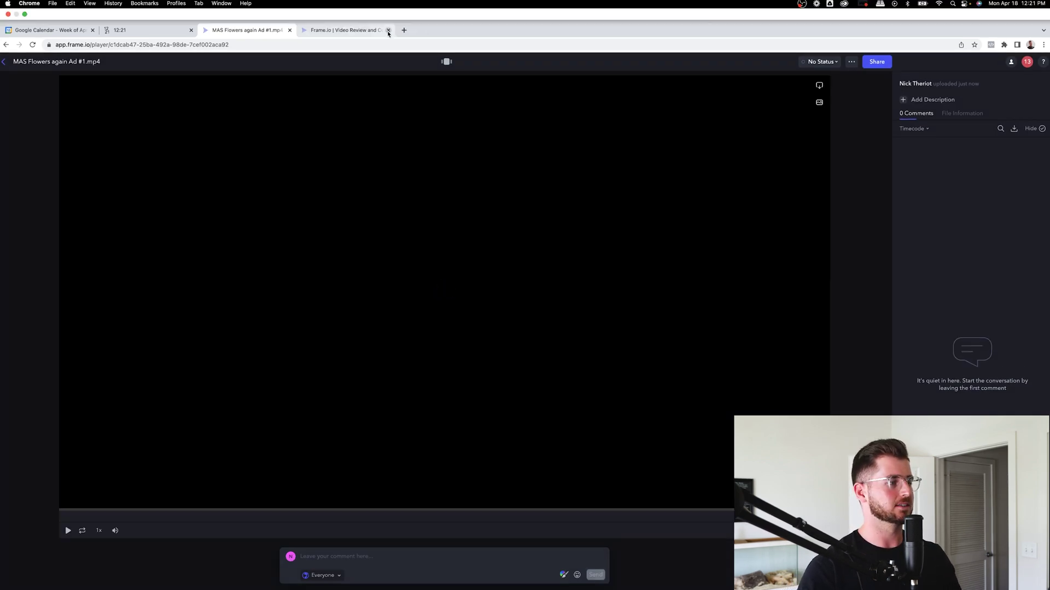
{"action": "left_click", "coordinate": [388, 8]}
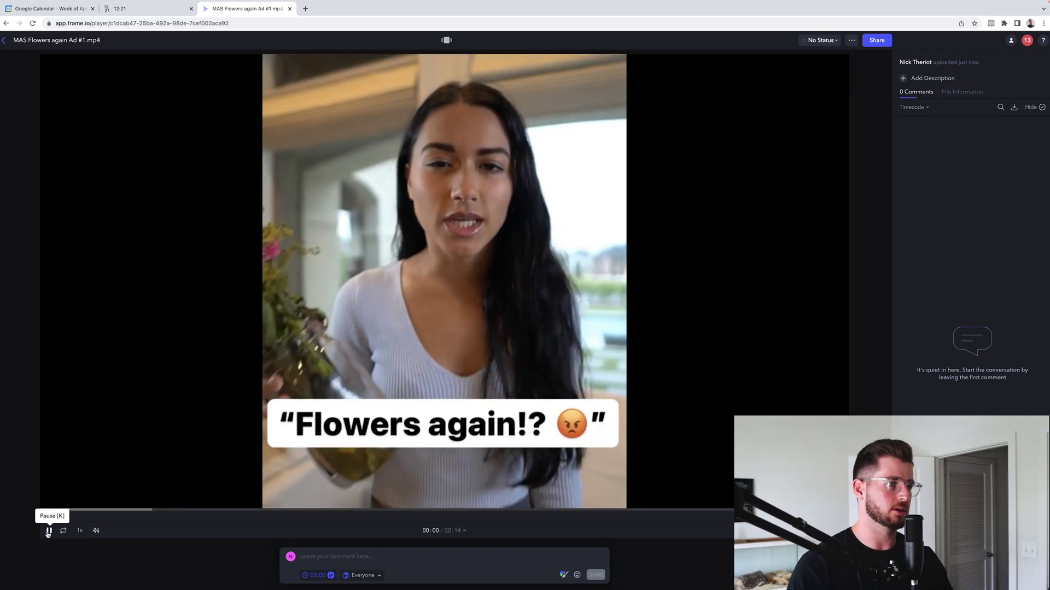
{"action": "left_click", "coordinate": [48, 530]}
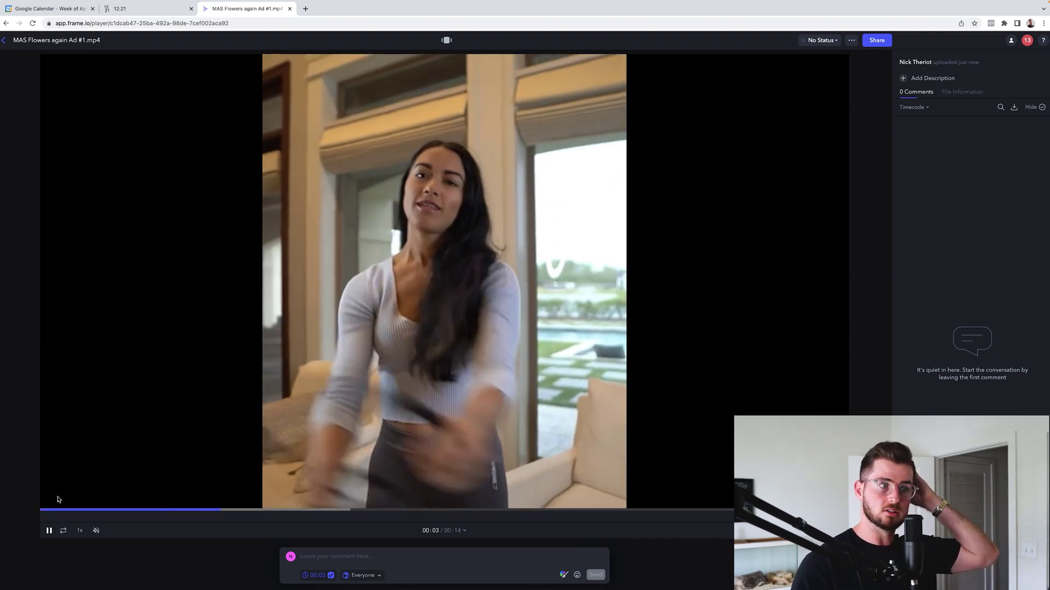
{"action": "left_click", "coordinate": [42, 511]}
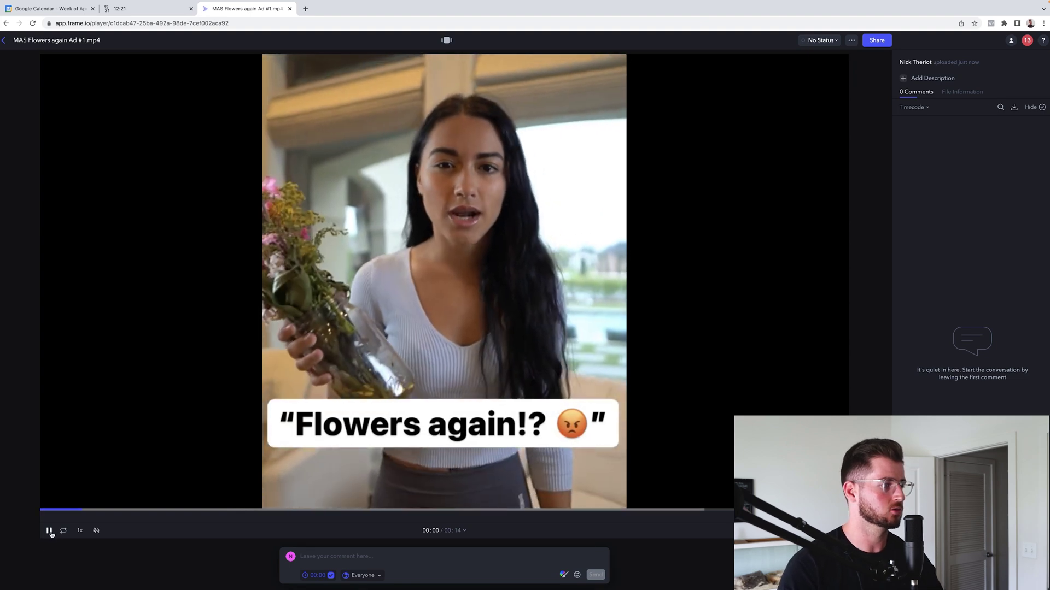
{"action": "left_click", "coordinate": [48, 530]}
{"action": "left_click", "coordinate": [41, 510]}
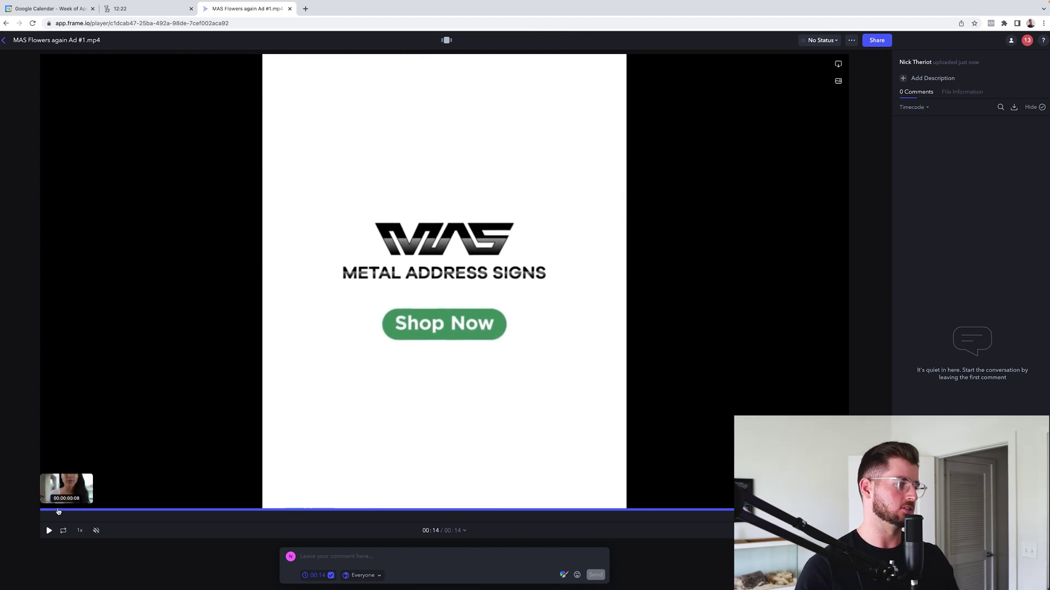
{"action": "left_click", "coordinate": [42, 511]}
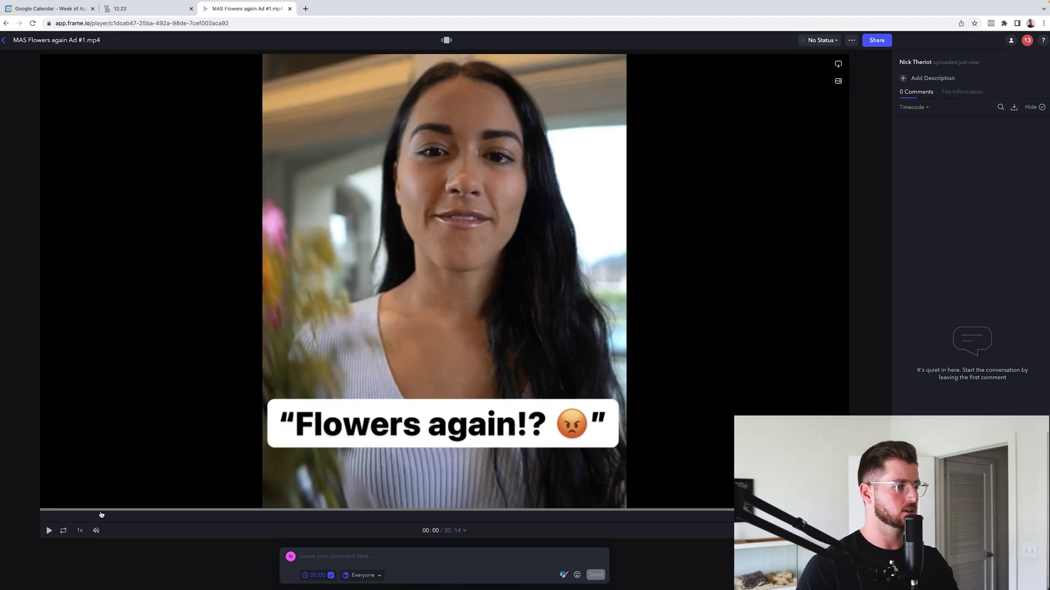
{"action": "left_click", "coordinate": [221, 512]}
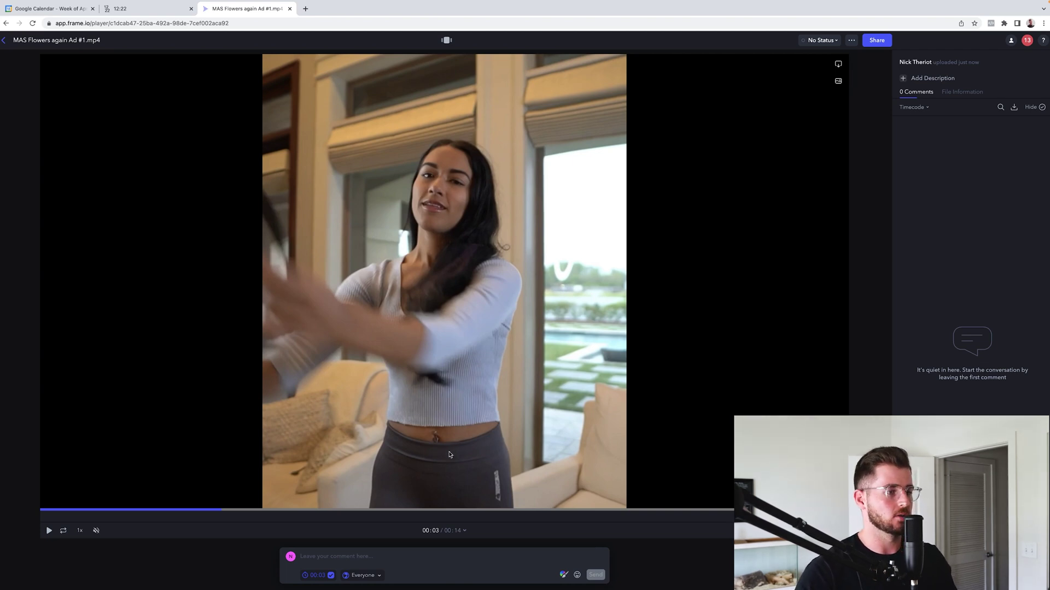
{"action": "left_click", "coordinate": [328, 557]}
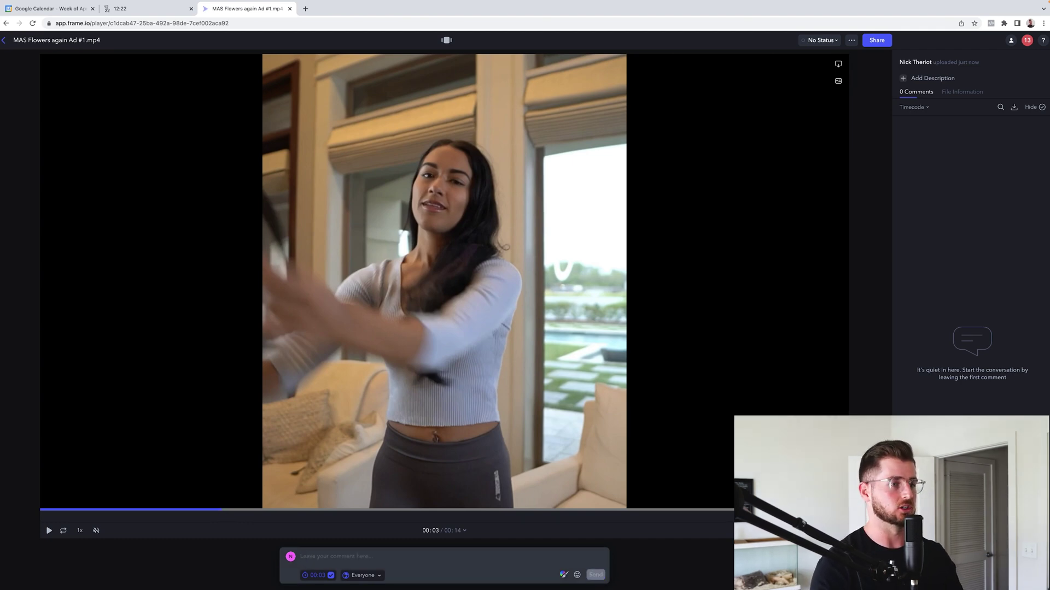
Post 'Can you please darken this light' at 00:03 with a red circle around the window
{"action": "type", "text": "Can you please "}
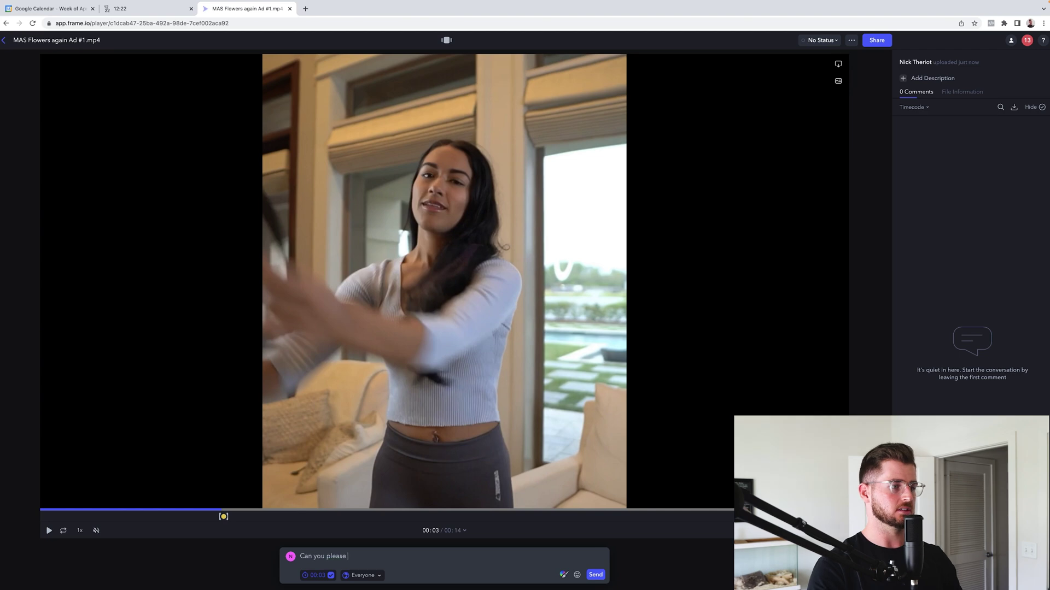
{"action": "type", "text": "darken this light"}
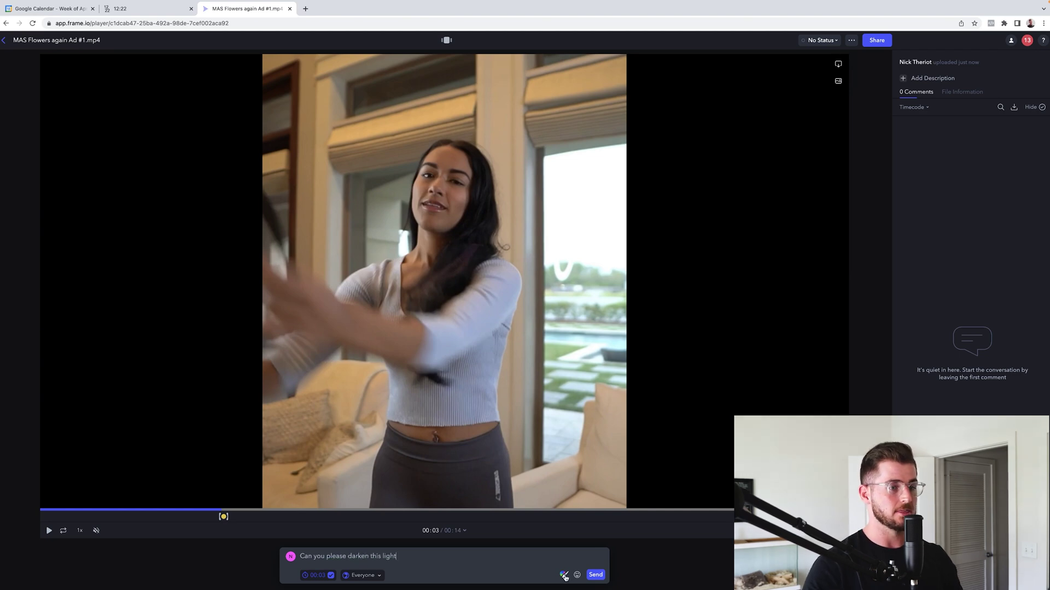
{"action": "left_click", "coordinate": [564, 575]}
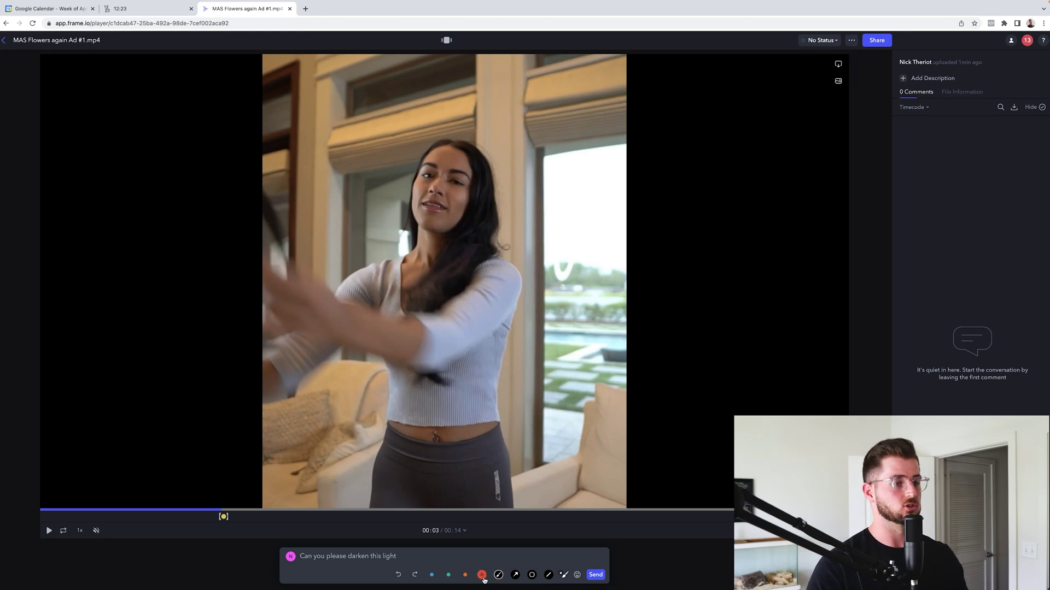
{"action": "left_click", "coordinate": [465, 575]}
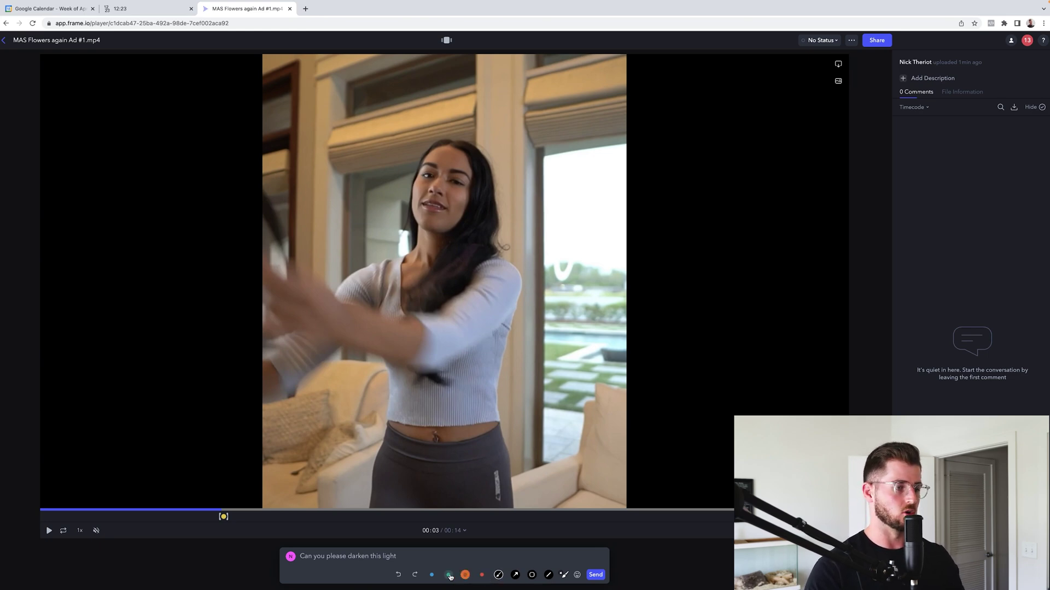
{"action": "left_click", "coordinate": [481, 575]}
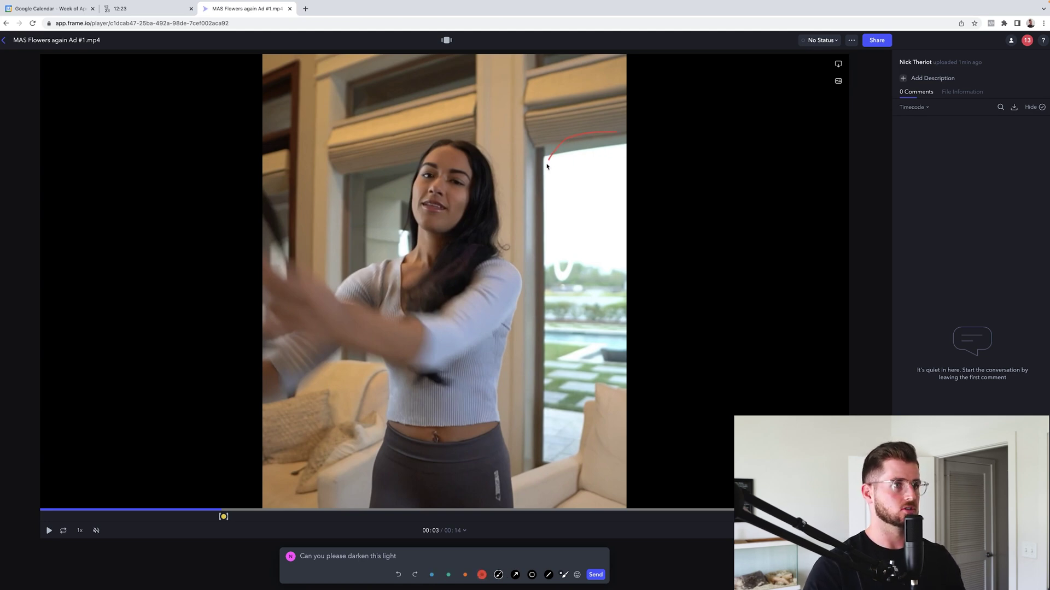
{"action": "left_click_drag", "start_coordinate": [547, 165], "coordinate": [535, 213]}
{"action": "mouse_move", "coordinate": [572, 286]}
{"action": "left_mouse_down"}
{"action": "mouse_move", "coordinate": [605, 288]}
{"action": "mouse_move", "coordinate": [623, 264]}
{"action": "mouse_move", "coordinate": [618, 125]}
{"action": "left_mouse_up"}
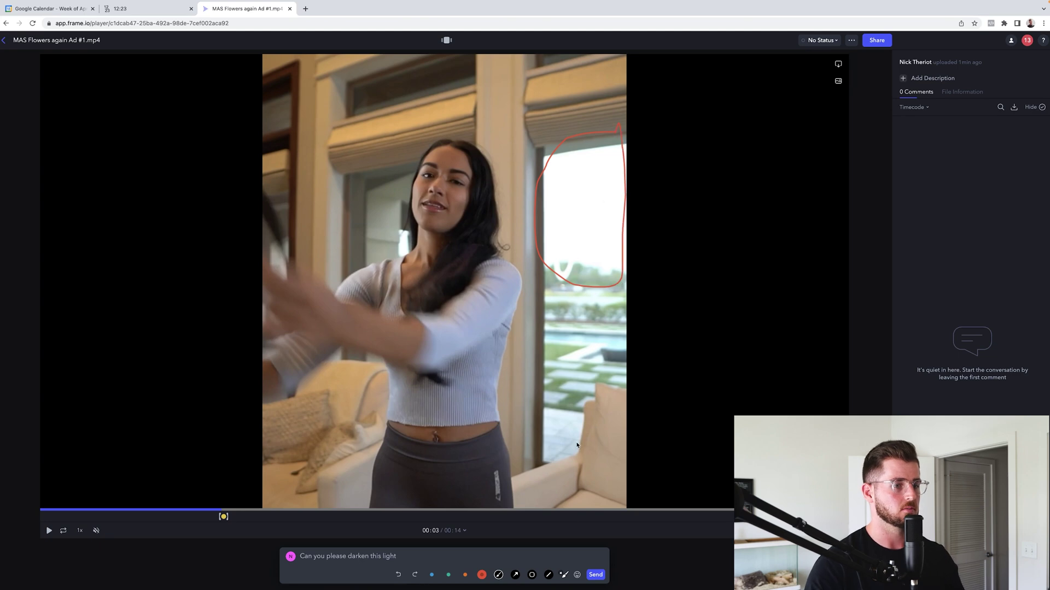
{"action": "left_click", "coordinate": [596, 575]}
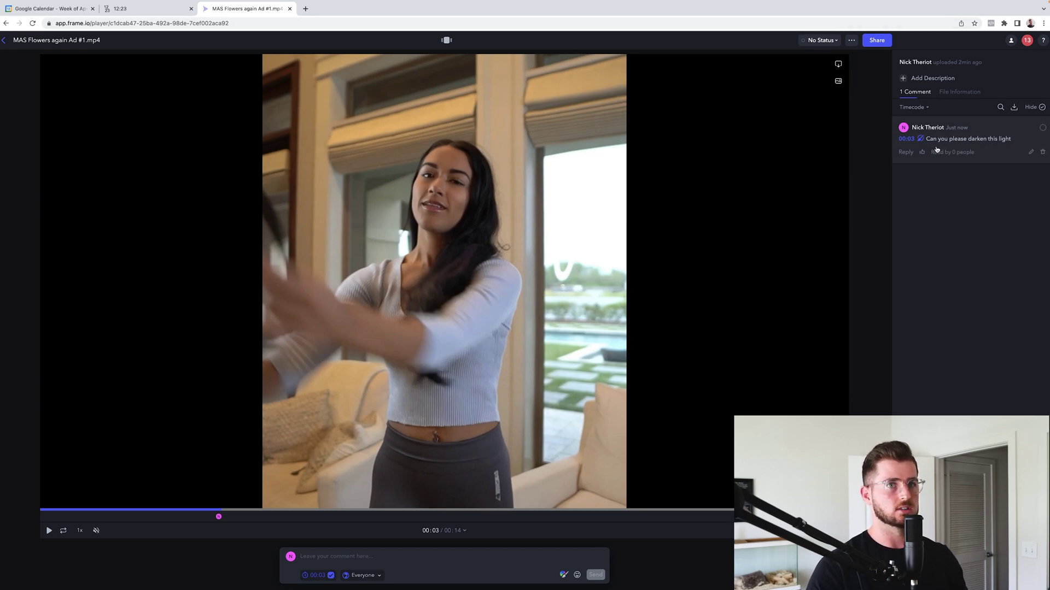
Show the comment's red window drawing over the frame, then move playback ahead to 00:08
{"action": "left_click", "coordinate": [948, 143]}
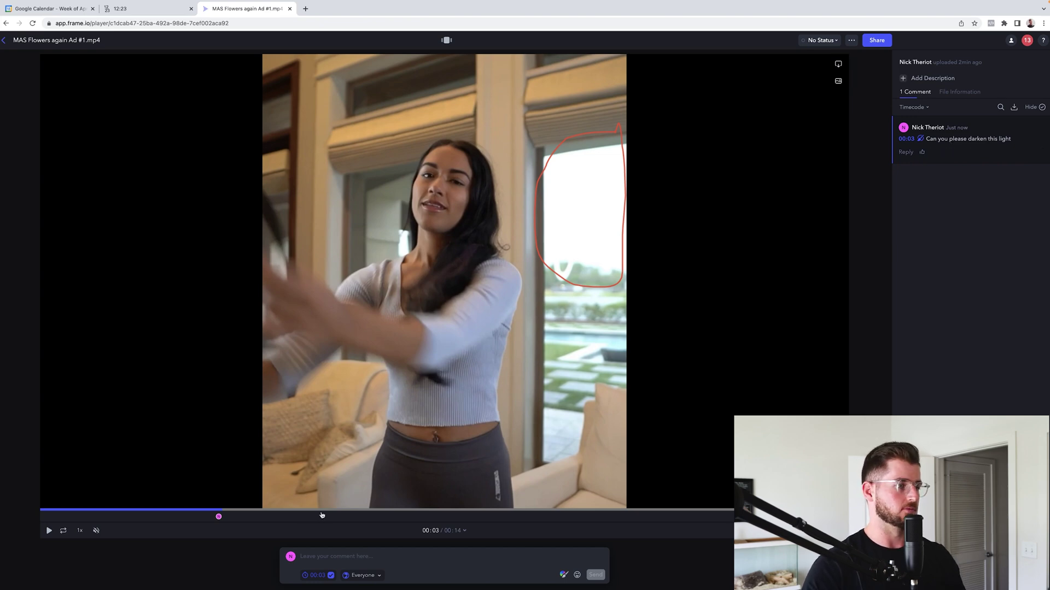
{"action": "left_click", "coordinate": [322, 515]}
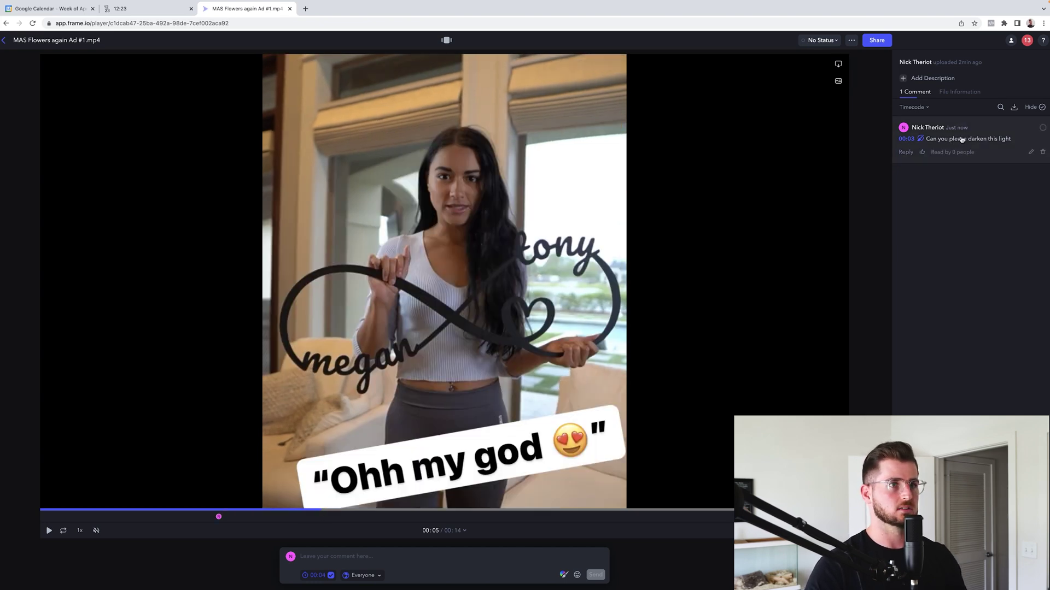
{"action": "left_click", "coordinate": [961, 139]}
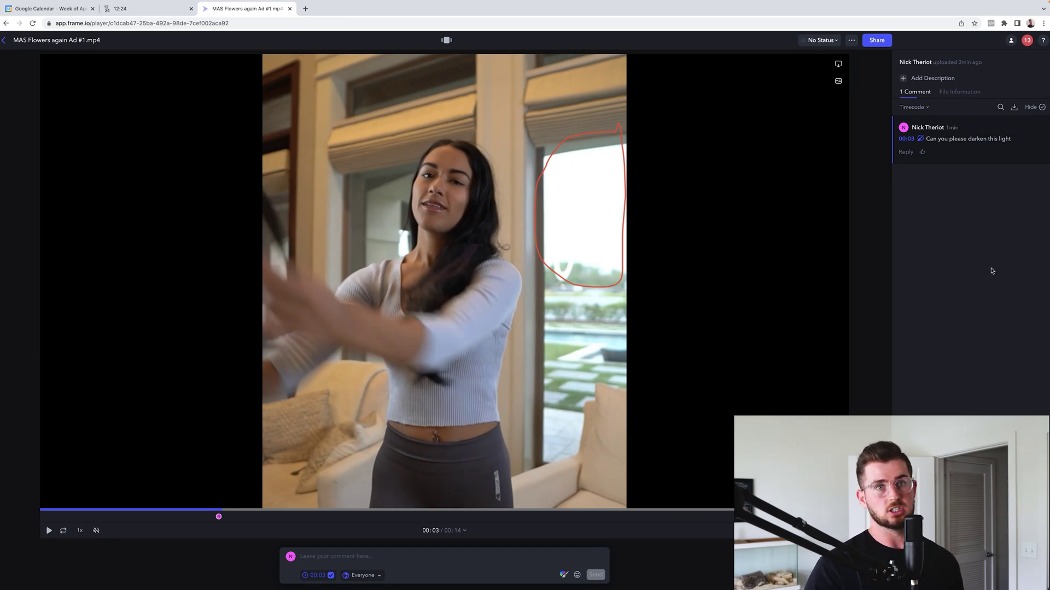
{"action": "left_click", "coordinate": [508, 510]}
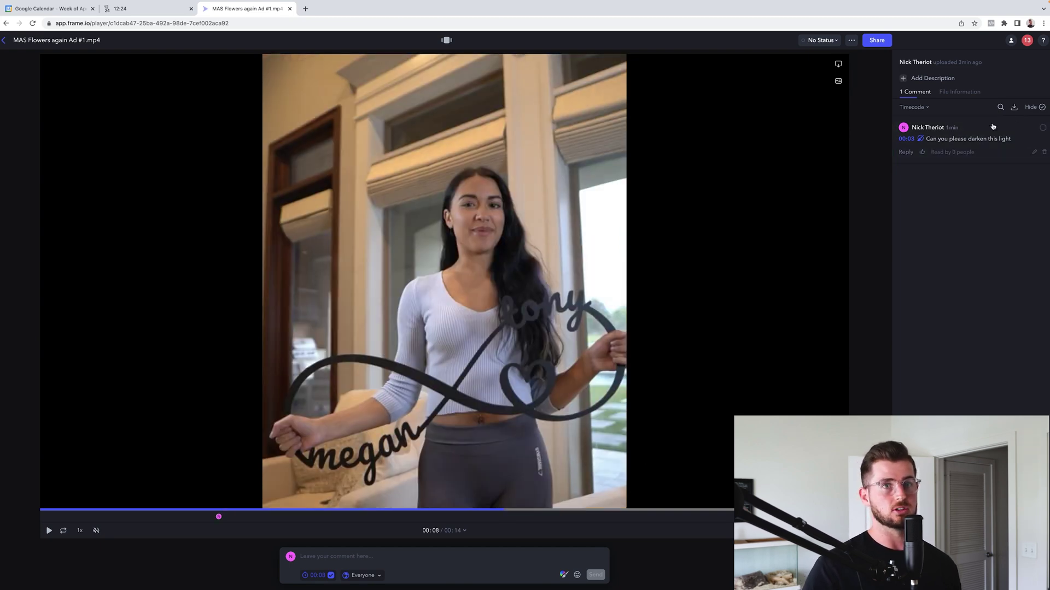
Post a 00:02 comment requesting a glass break sound effect
{"action": "left_click", "coordinate": [84, 511]}
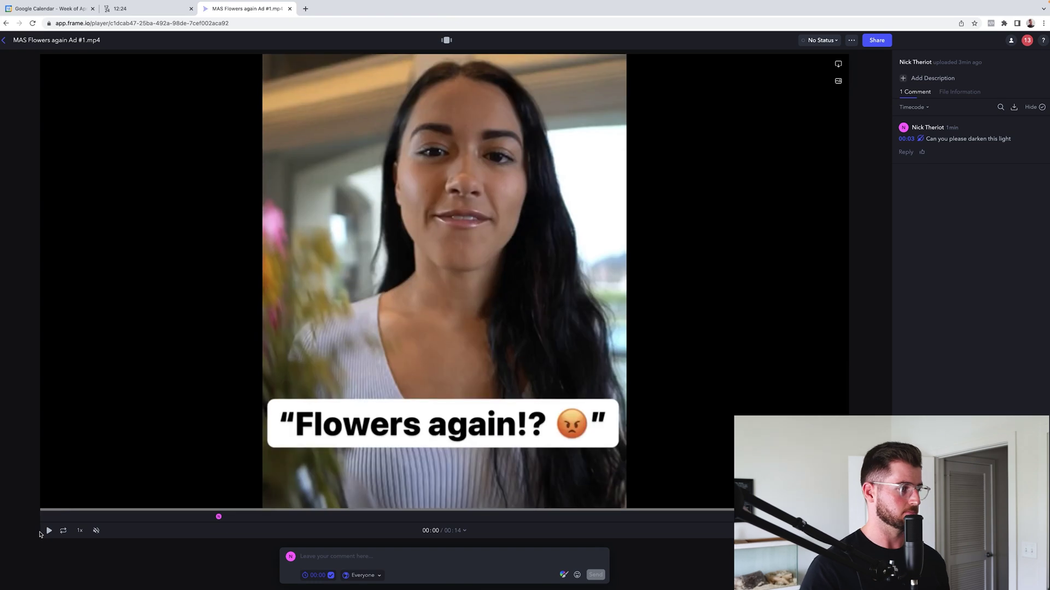
{"action": "left_click", "coordinate": [49, 533]}
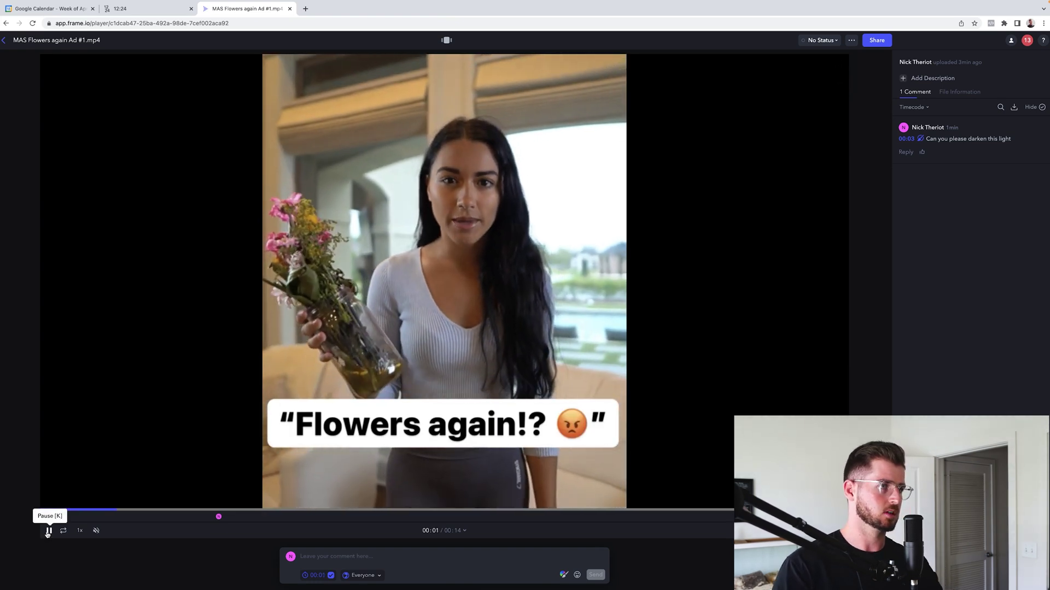
{"action": "left_click", "coordinate": [48, 532]}
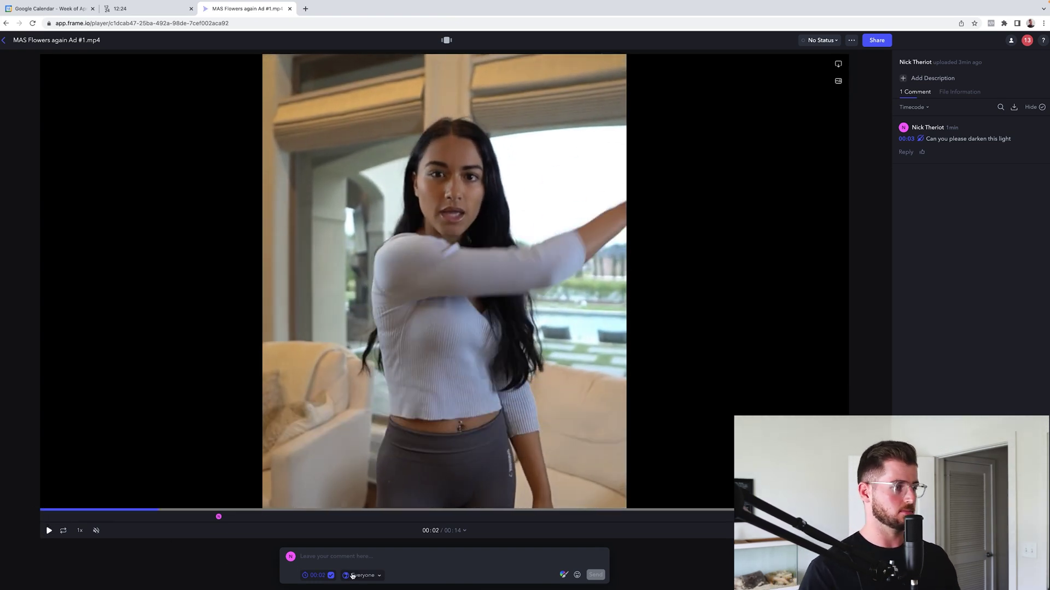
{"action": "left_click", "coordinate": [364, 557]}
{"action": "type", "text": "Ca"}
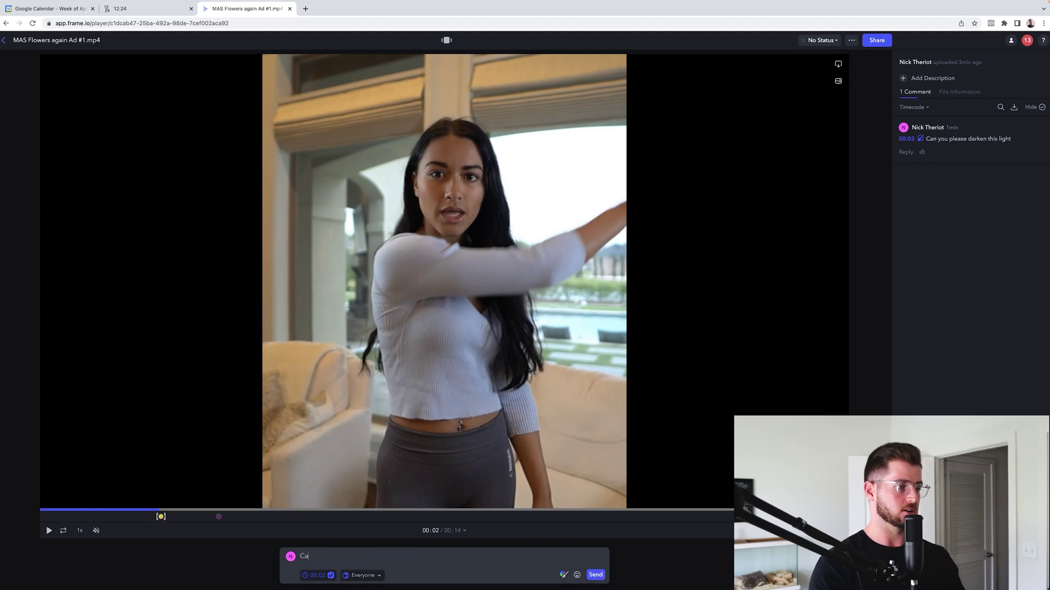
{"action": "type", "text": "n you"}
{"action": "key", "text": "ctrl+a"}
{"action": "type", "text": "ad"}
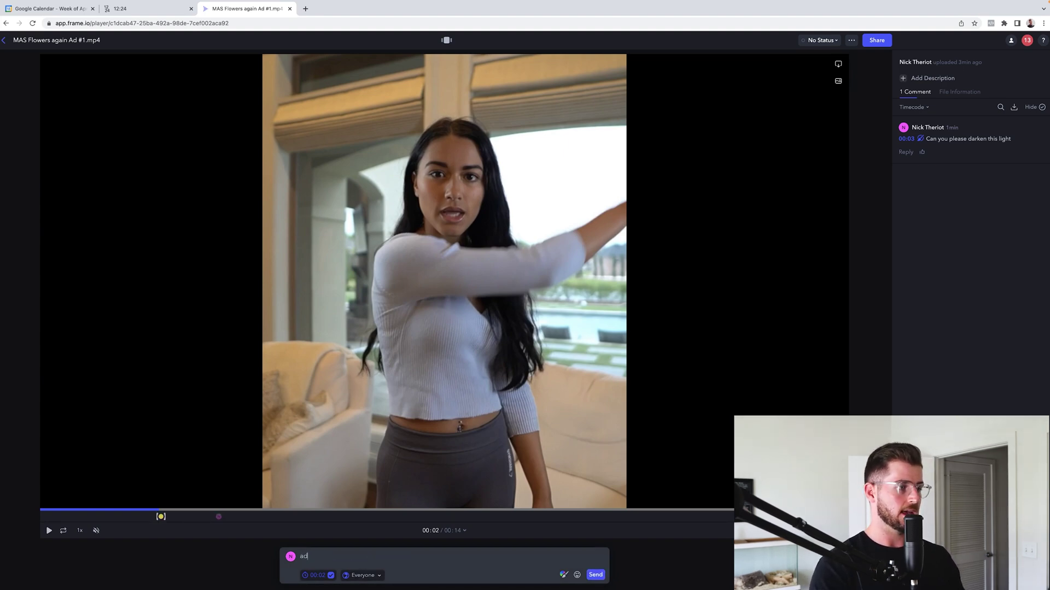
{"action": "key", "text": "BackSpace"}
{"action": "key", "text": "BackSpace"}
{"action": "type", "text": "Add a glass break sound effect"}
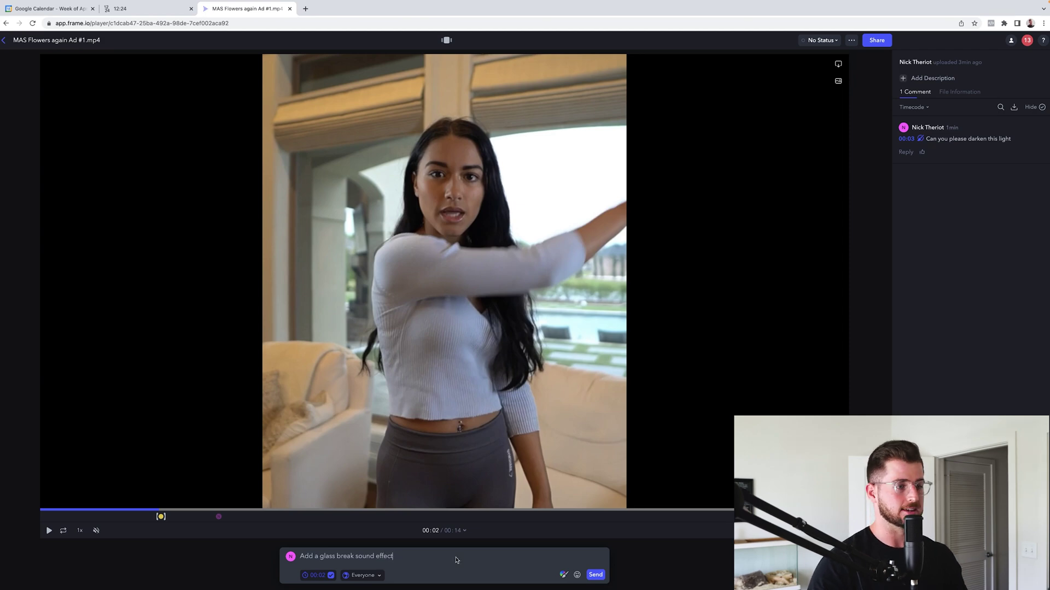
{"action": "left_click", "coordinate": [596, 575]}
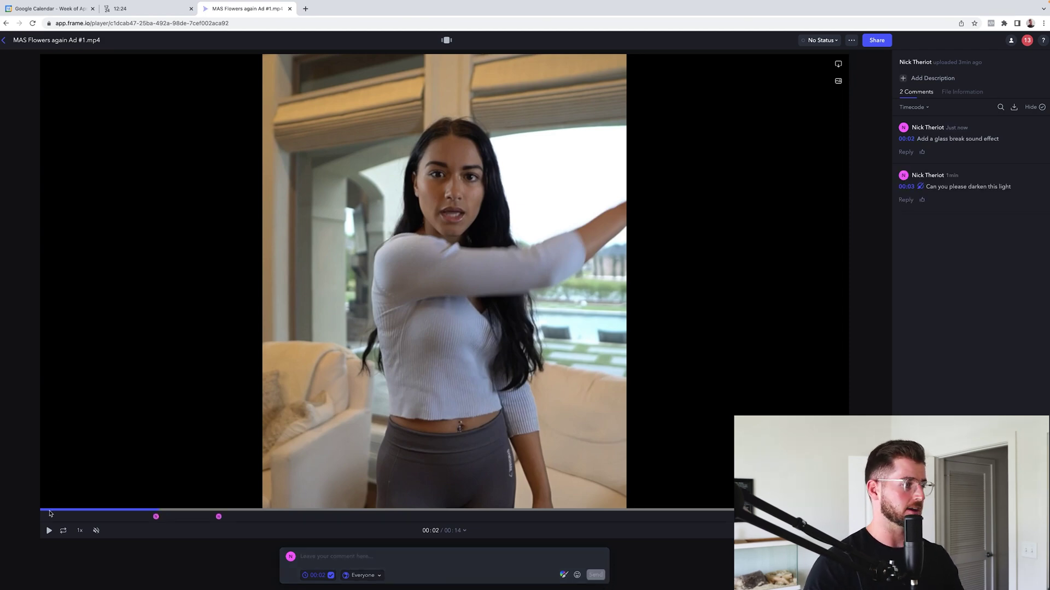
At 00:04, comment 'Not sure about this headline, can we test a second variation of "the perfect gift"'
{"action": "left_click", "coordinate": [45, 529]}
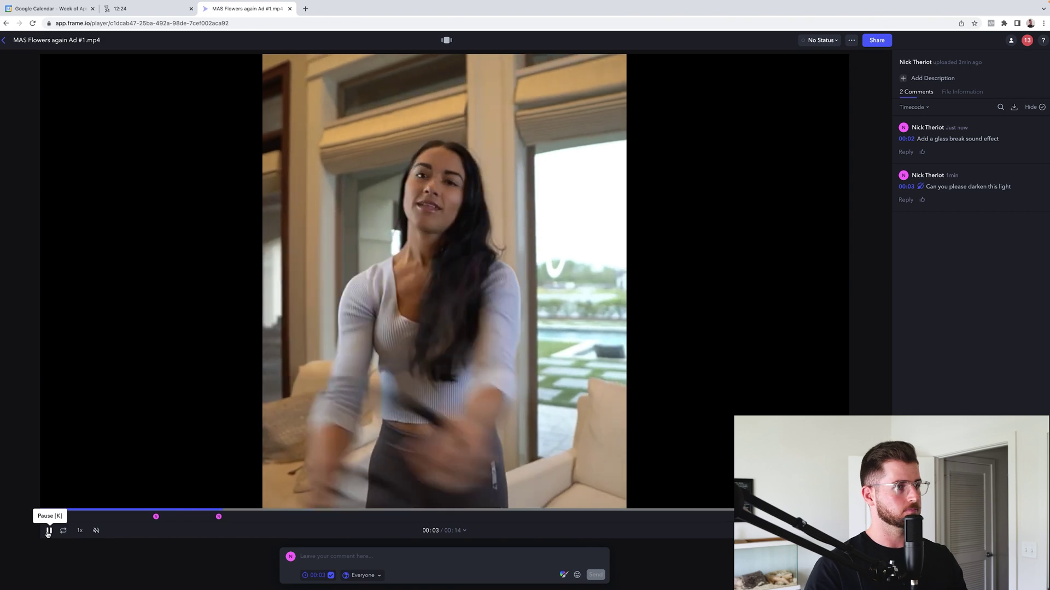
{"action": "left_click", "coordinate": [48, 531]}
{"action": "left_click", "coordinate": [336, 556]}
{"action": "type", "text": "N"}
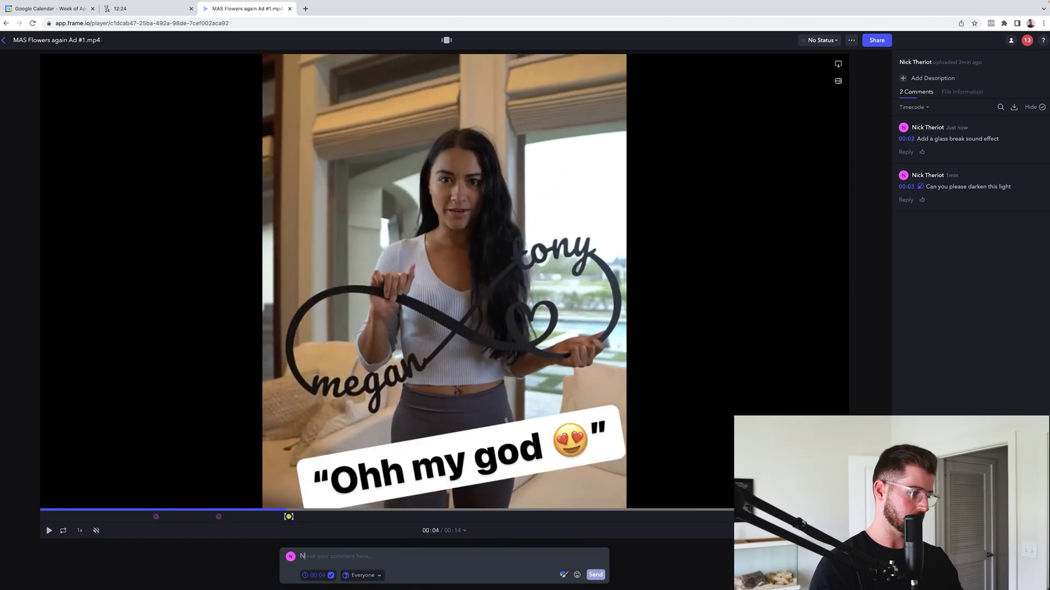
{"action": "type", "text": "ot sure about"}
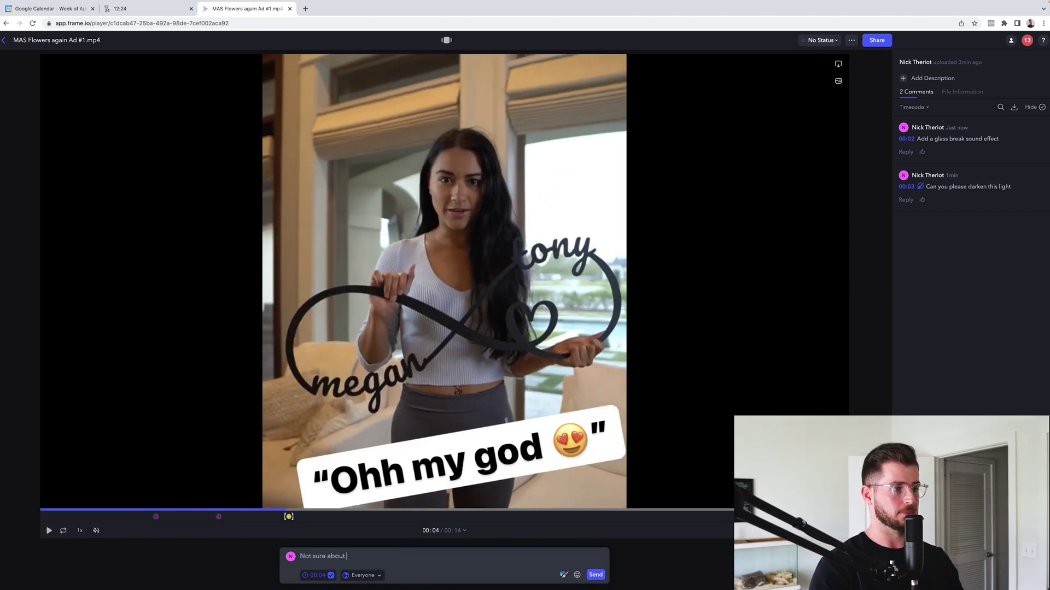
{"action": "type", "text": " this headline, can we test a"}
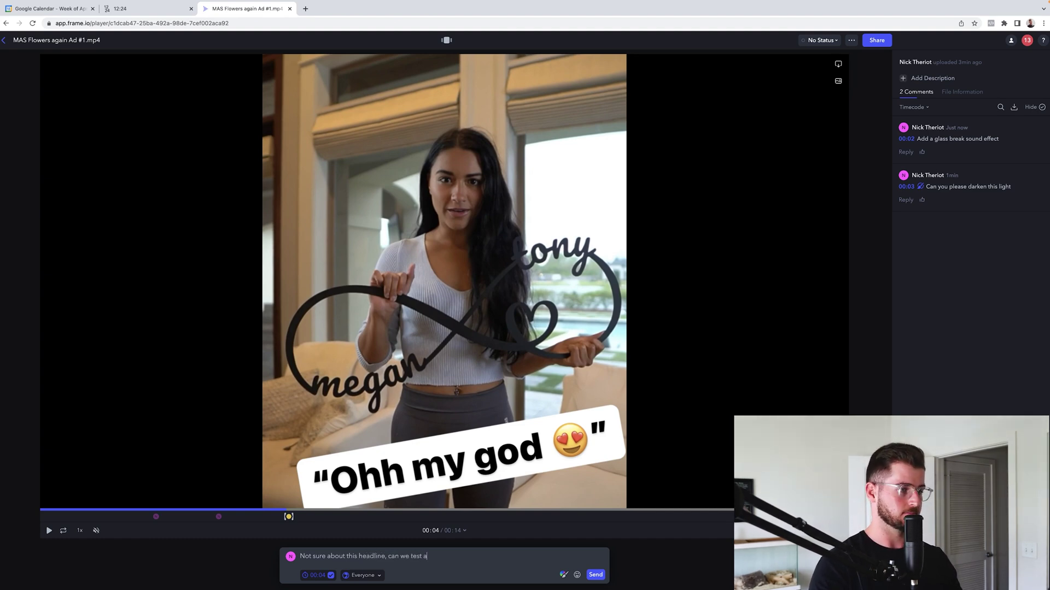
{"action": "type", "text": " second v"}
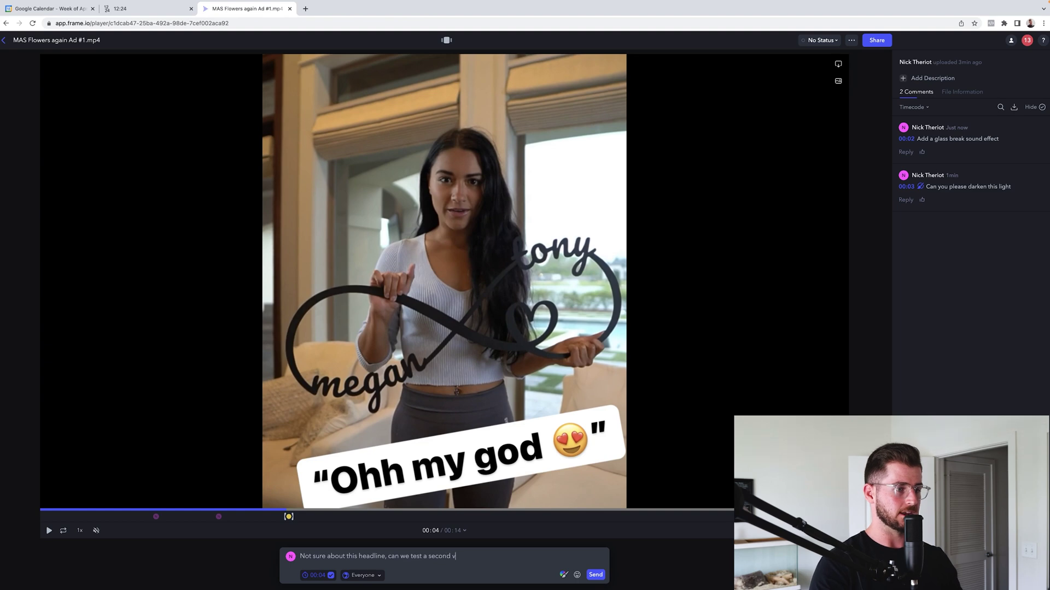
{"action": "type", "text": "ariation of"}
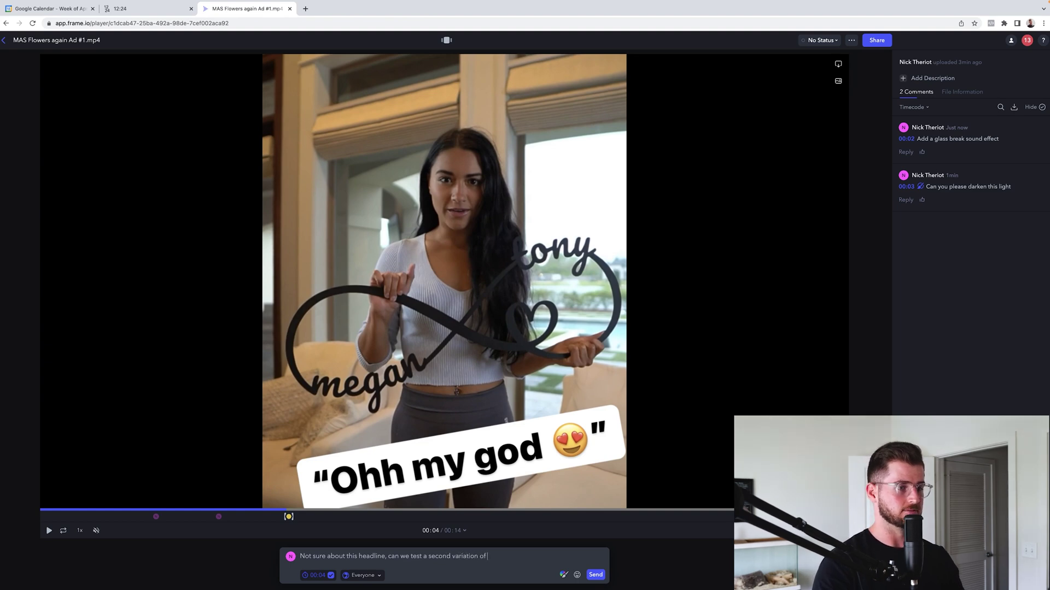
{"action": "type", "text": " \""}
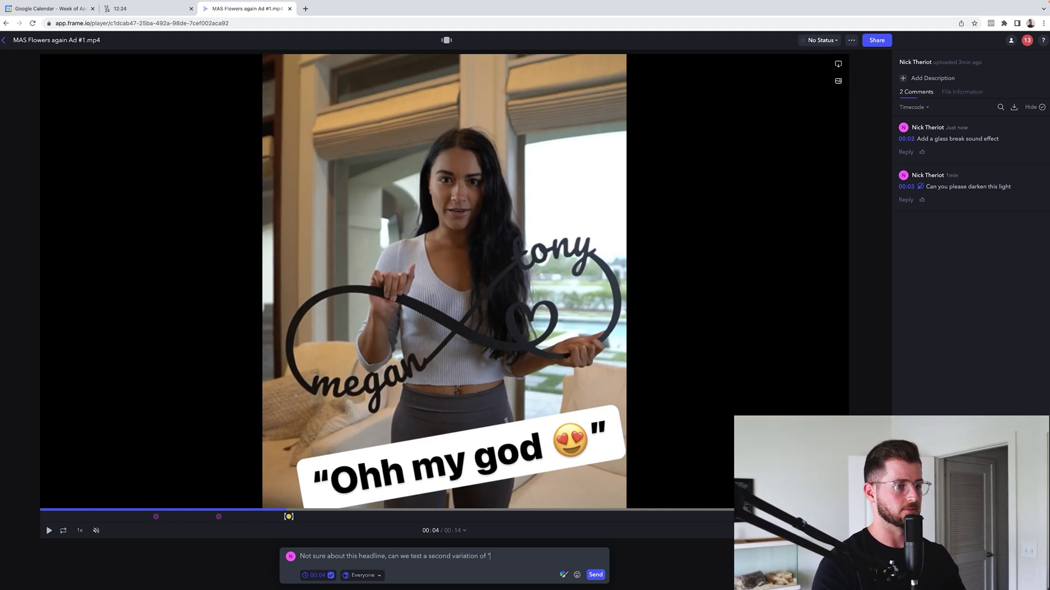
{"action": "type", "text": "the perfect gift\""}
{"action": "key", "text": "Return"}
At 00:09, comment 'Can we change the color of the text, blends in', then replay from the start
{"action": "left_click_drag", "start_coordinate": [376, 511], "coordinate": [459, 515]}
{"action": "key", "text": "space"}
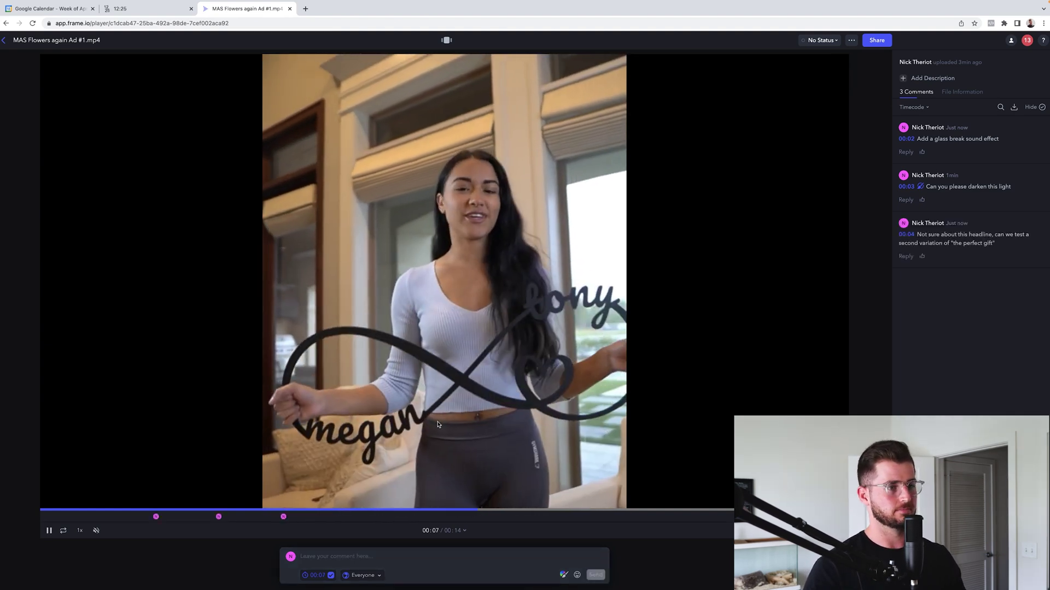
{"action": "key", "text": "space"}
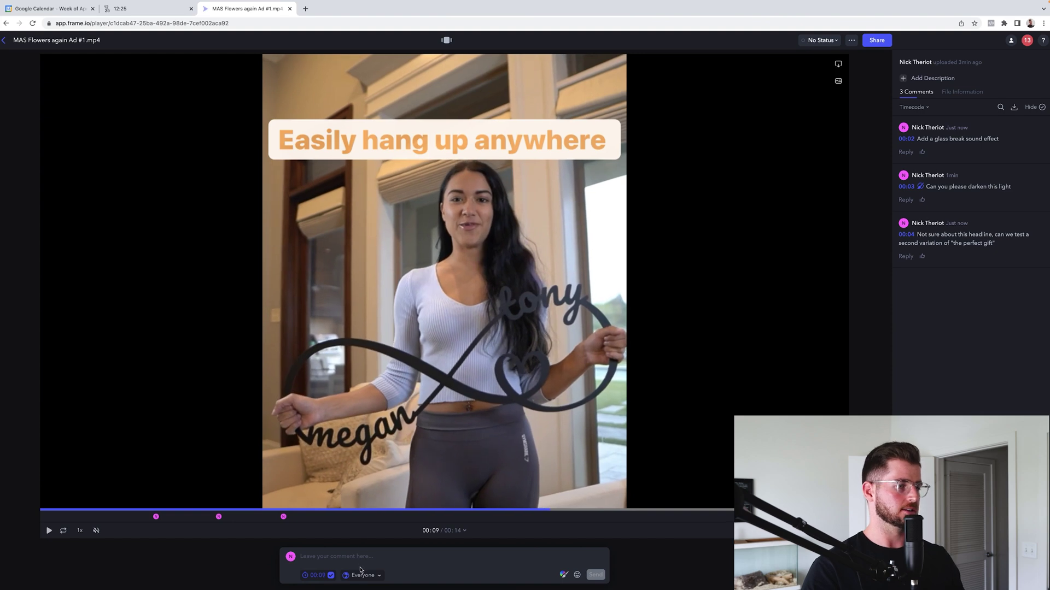
{"action": "type", "text": "Can we change the color of the text, blends in"}
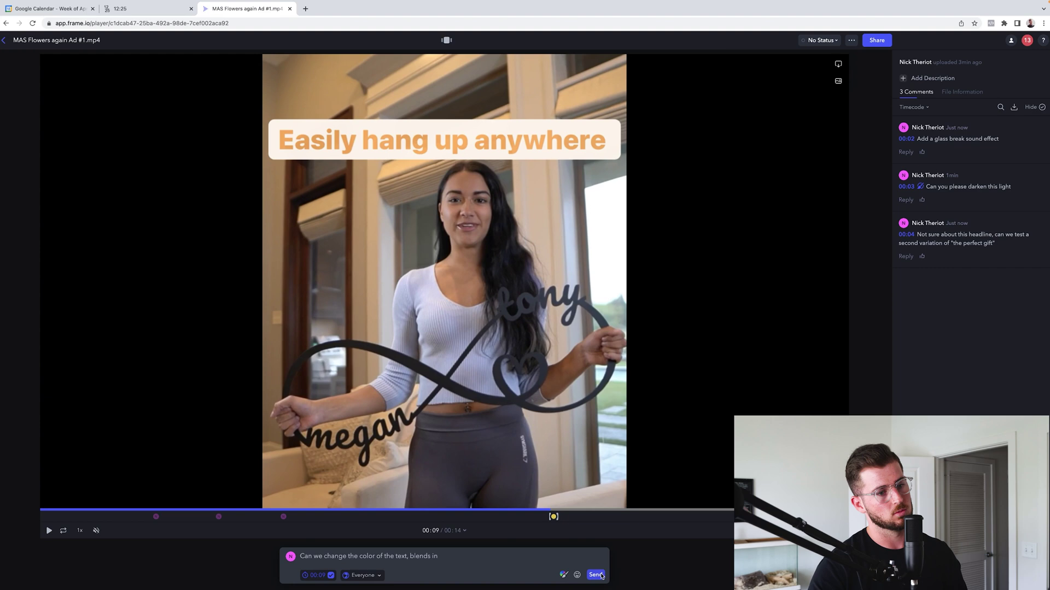
{"action": "left_click", "coordinate": [595, 576]}
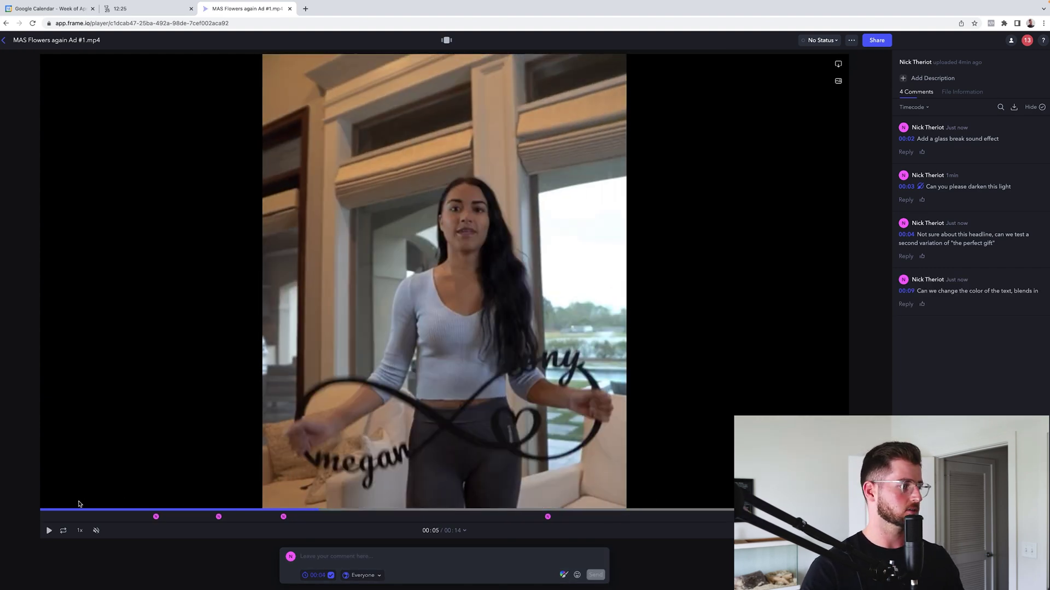
{"action": "key", "text": "space"}
{"action": "left_click", "coordinate": [52, 509]}
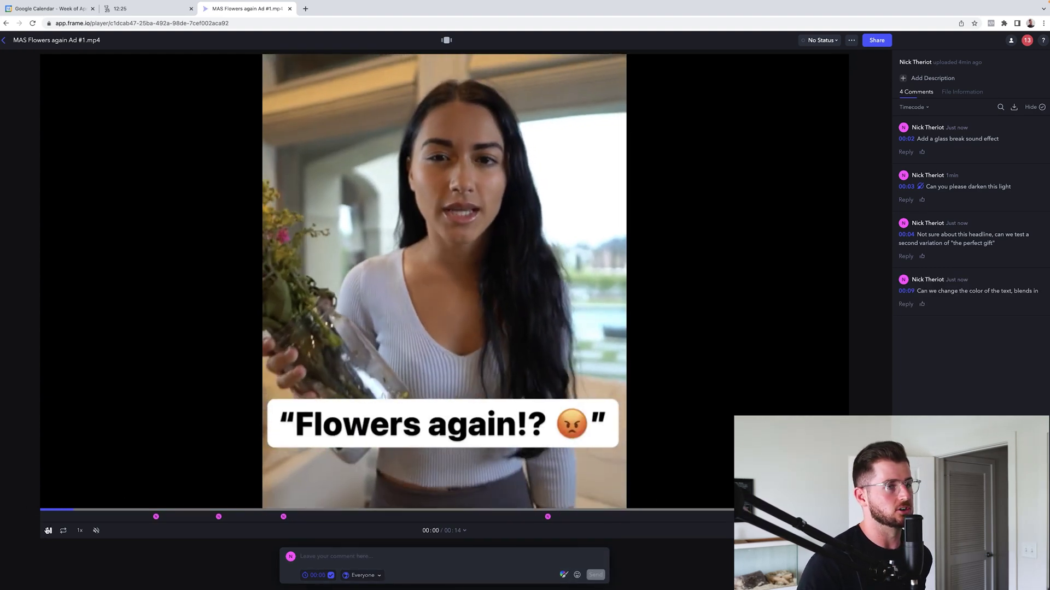
{"action": "left_click", "coordinate": [48, 531]}
Set the ad's status to Needs Review, briefly checking the Share and Join Requests menus
{"action": "left_click", "coordinate": [826, 43]}
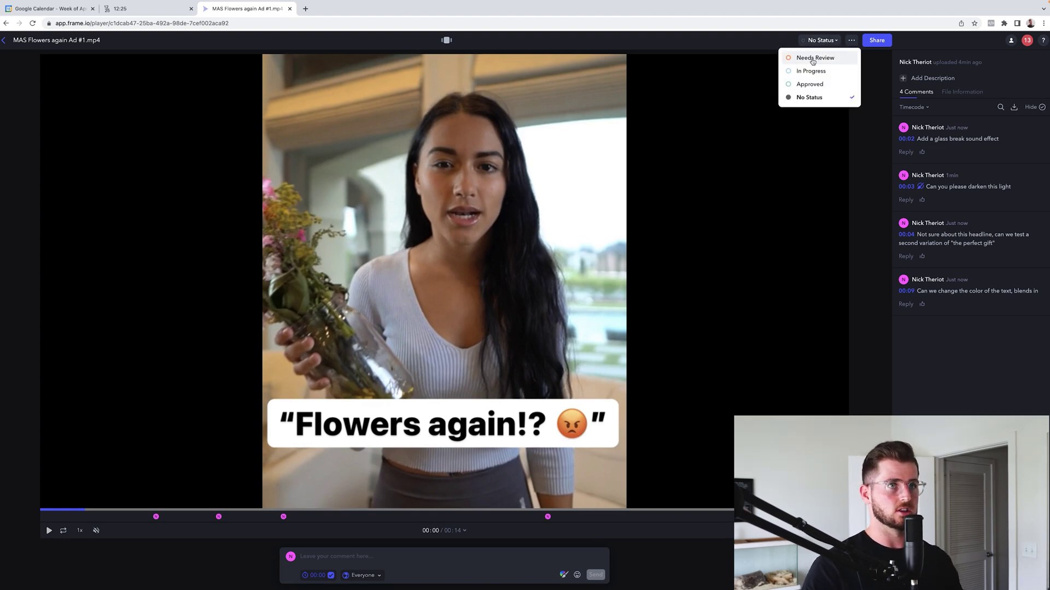
{"action": "left_click", "coordinate": [824, 59]}
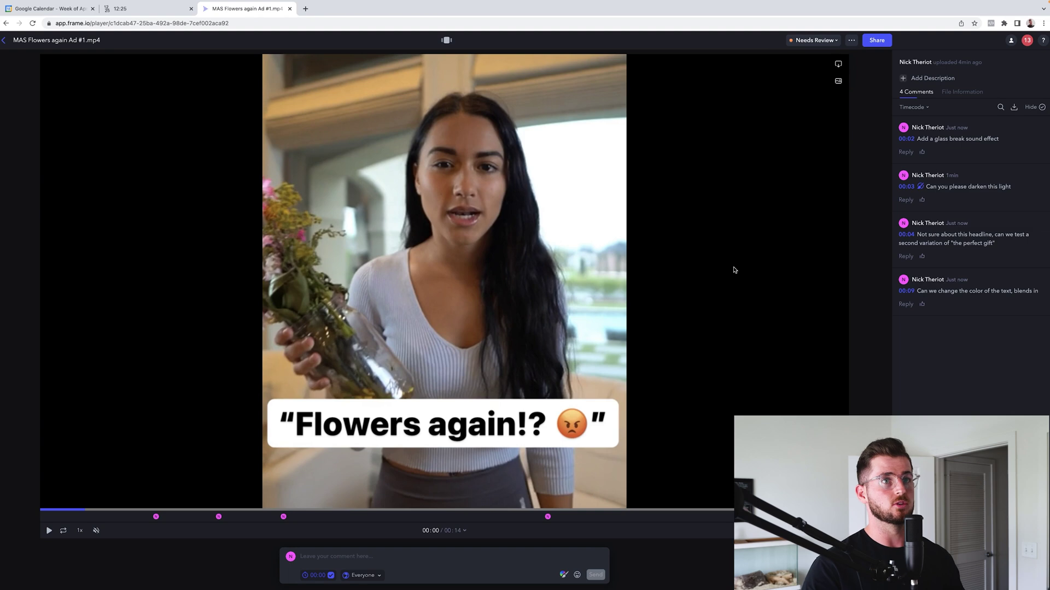
{"action": "left_click", "coordinate": [875, 42]}
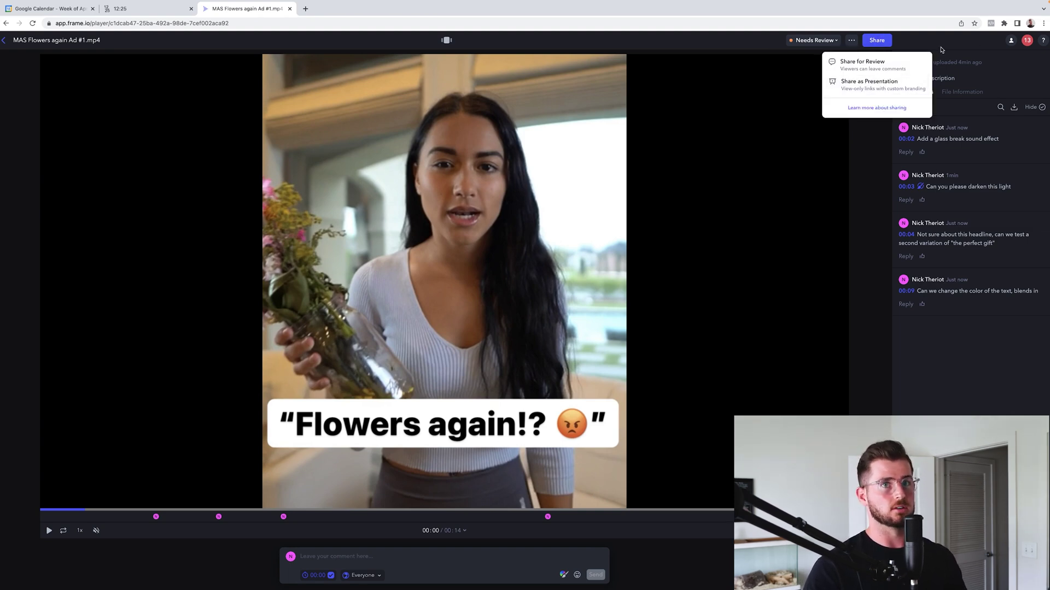
{"action": "left_click", "coordinate": [993, 50]}
{"action": "left_click", "coordinate": [1011, 41]}
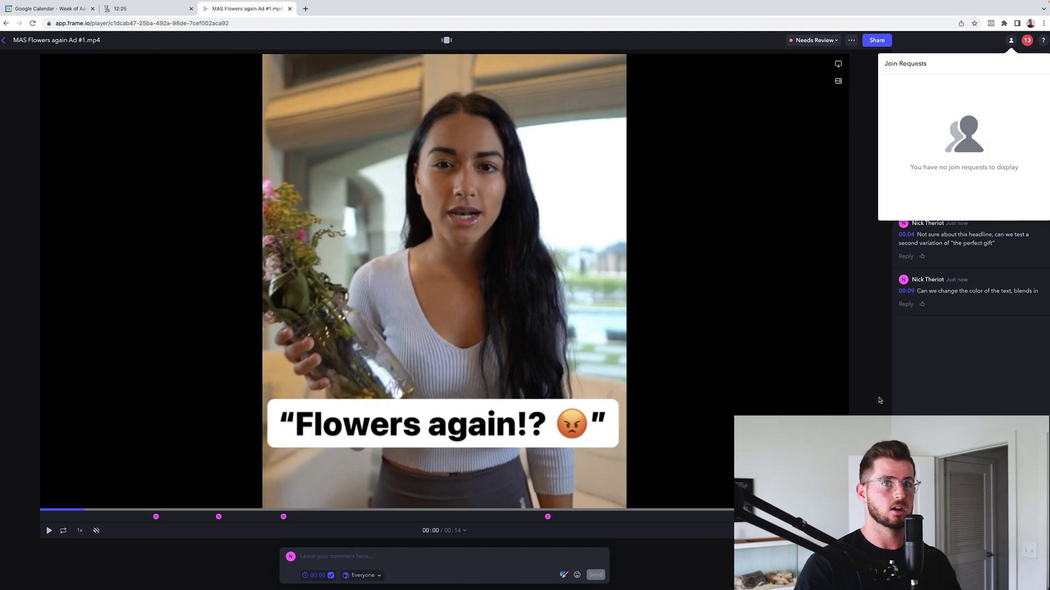
{"action": "left_click", "coordinate": [922, 400]}
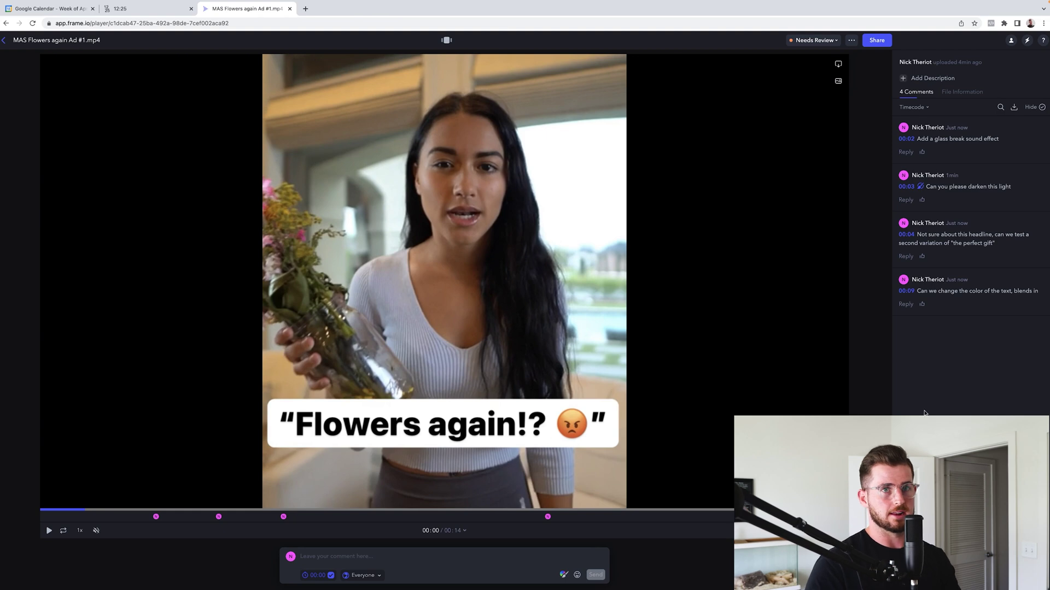
Resolve the glass-break comment and reply 'Not sure if that will be possible, but will send over some examples' at 00:03
{"action": "left_click", "coordinate": [989, 156]}
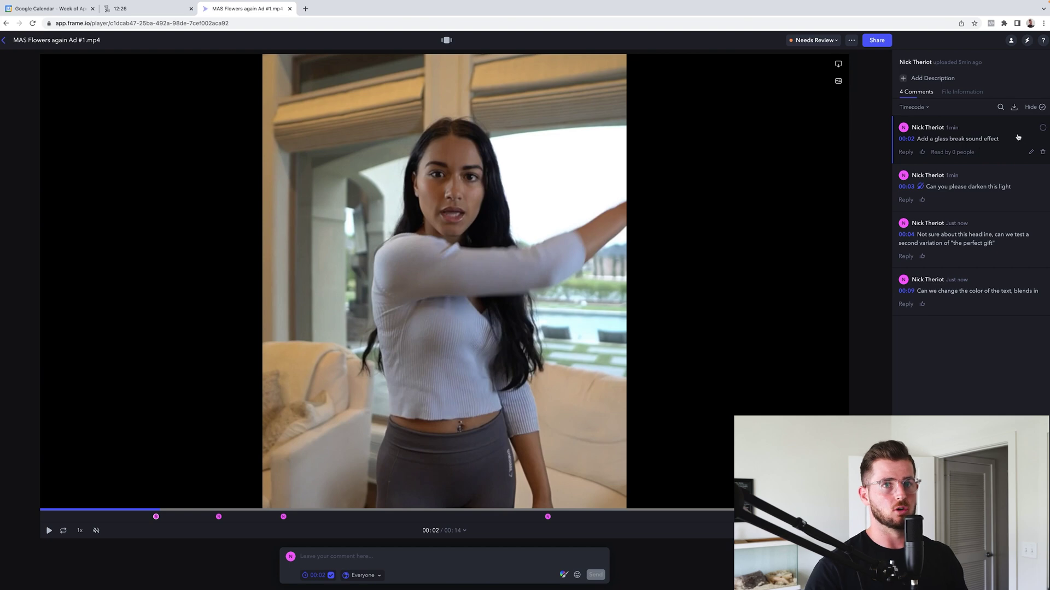
{"action": "left_click", "coordinate": [1042, 128]}
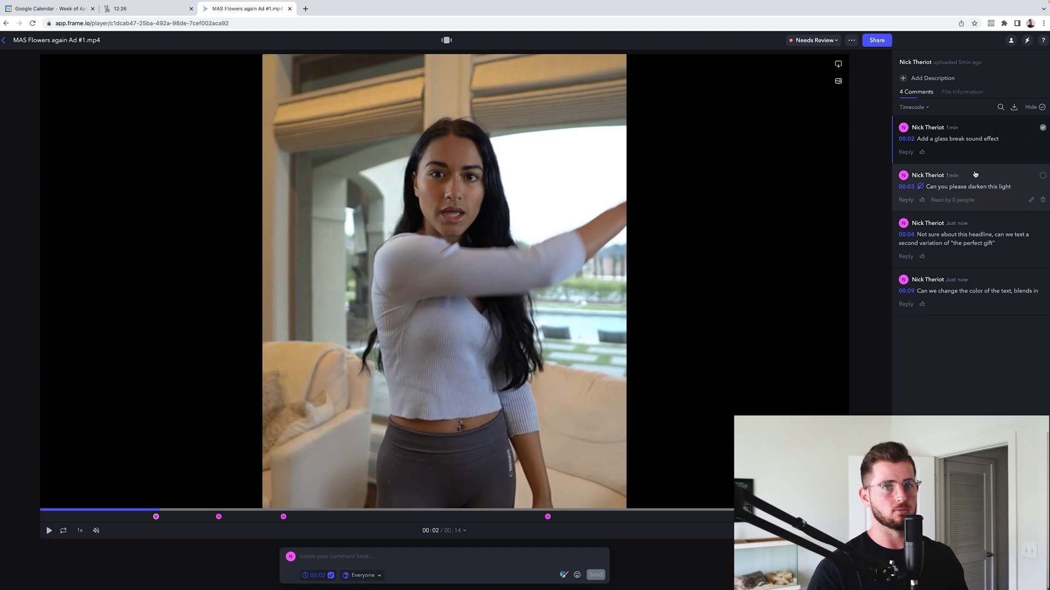
{"action": "left_click", "coordinate": [977, 200]}
{"action": "left_click", "coordinate": [906, 200]}
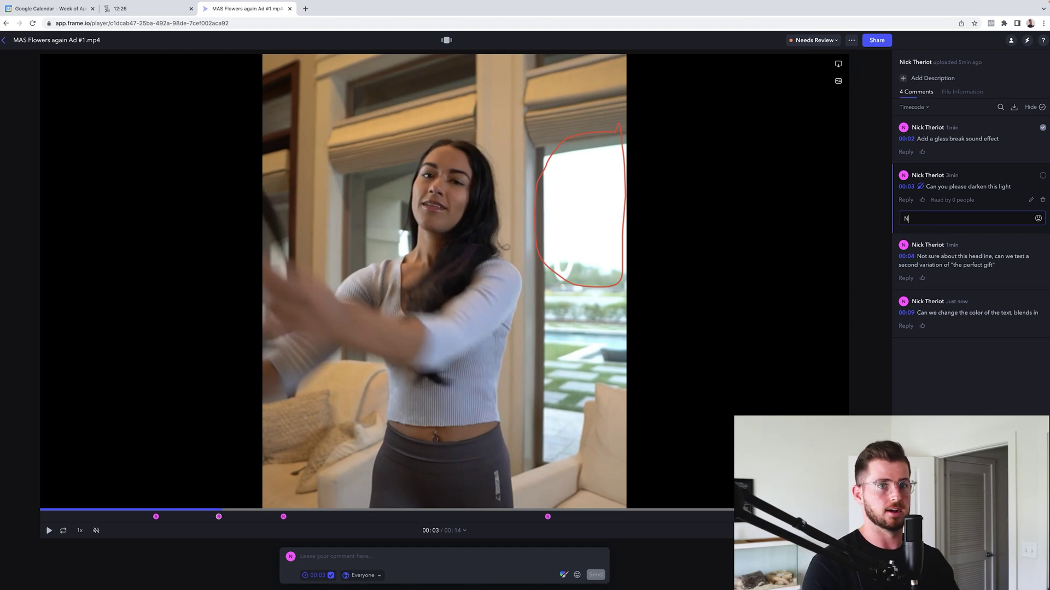
{"action": "type", "text": "Not "}
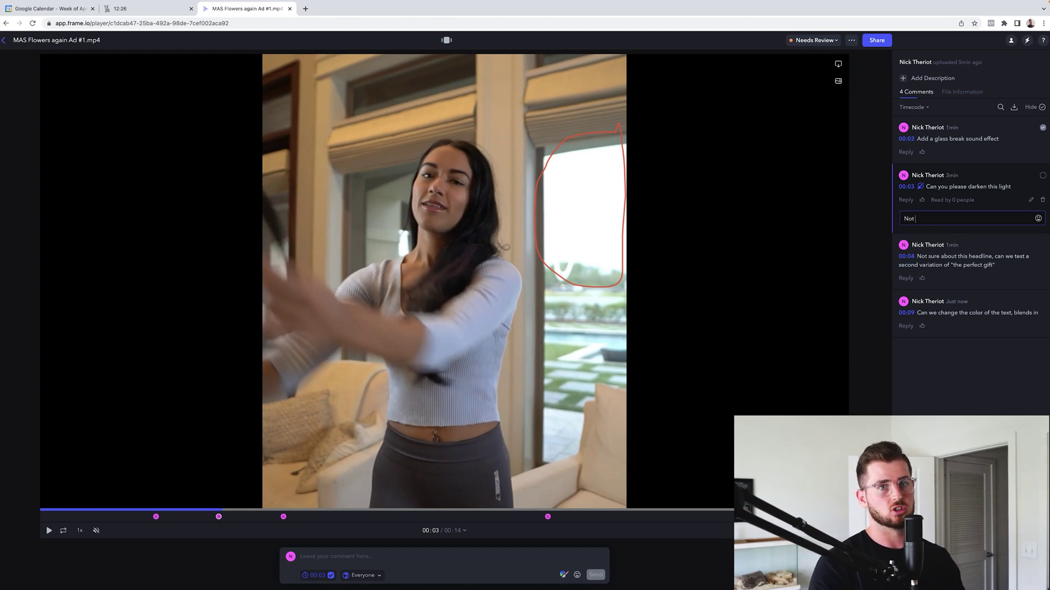
{"action": "type", "text": "sure if tha"}
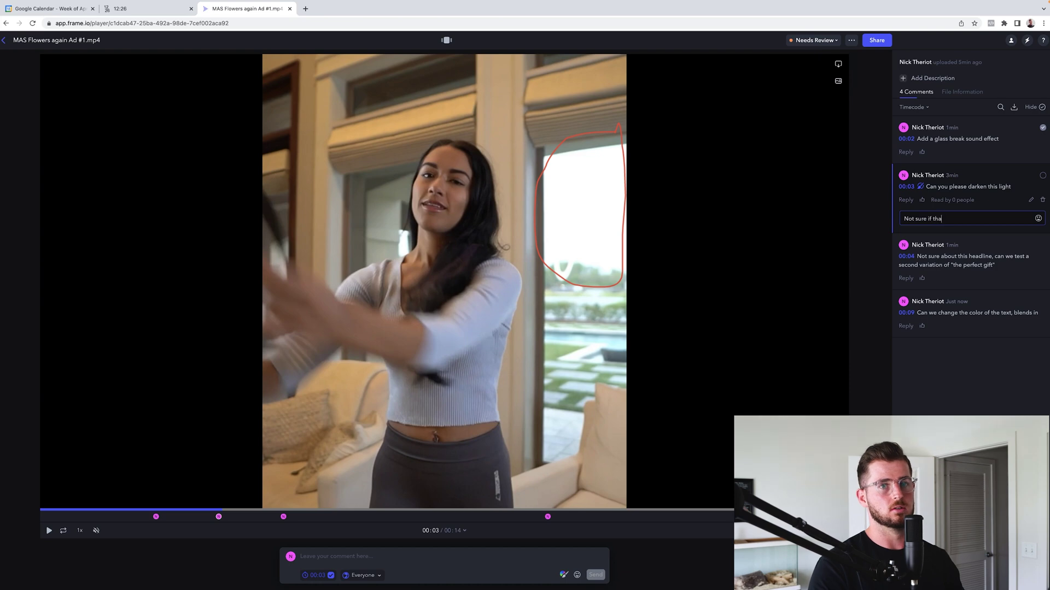
{"action": "type", "text": "t will be possible"}
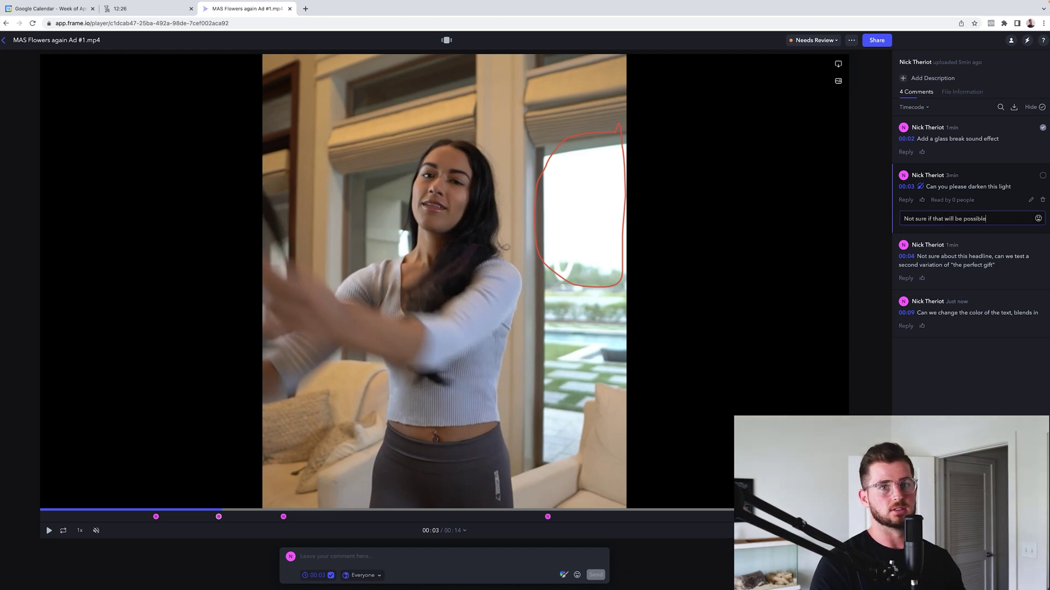
{"action": "type", "text": ", but will send over some ex"}
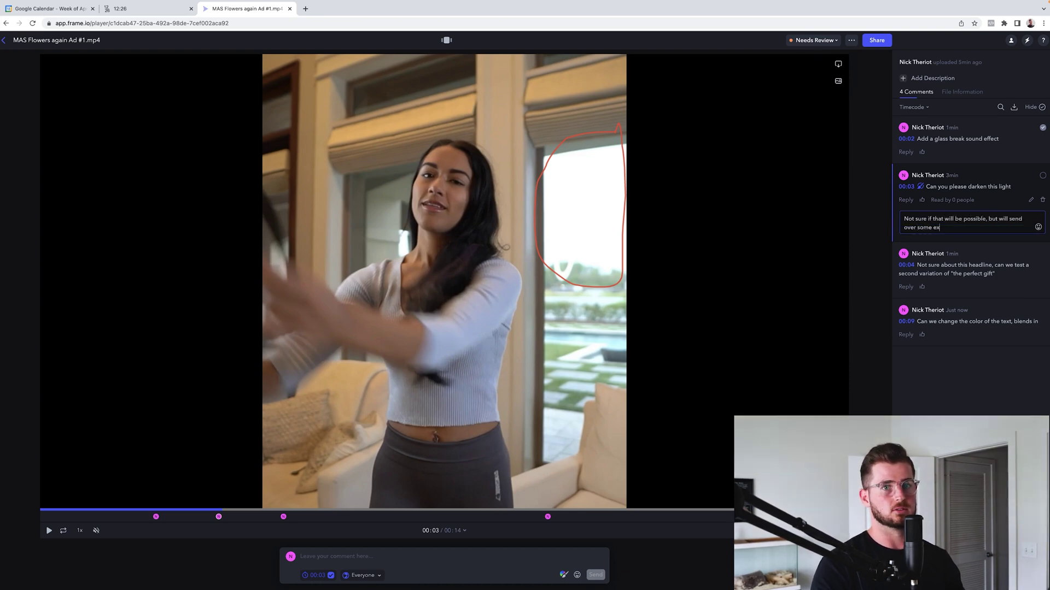
{"action": "type", "text": "amples"}
{"action": "key", "text": "Return"}
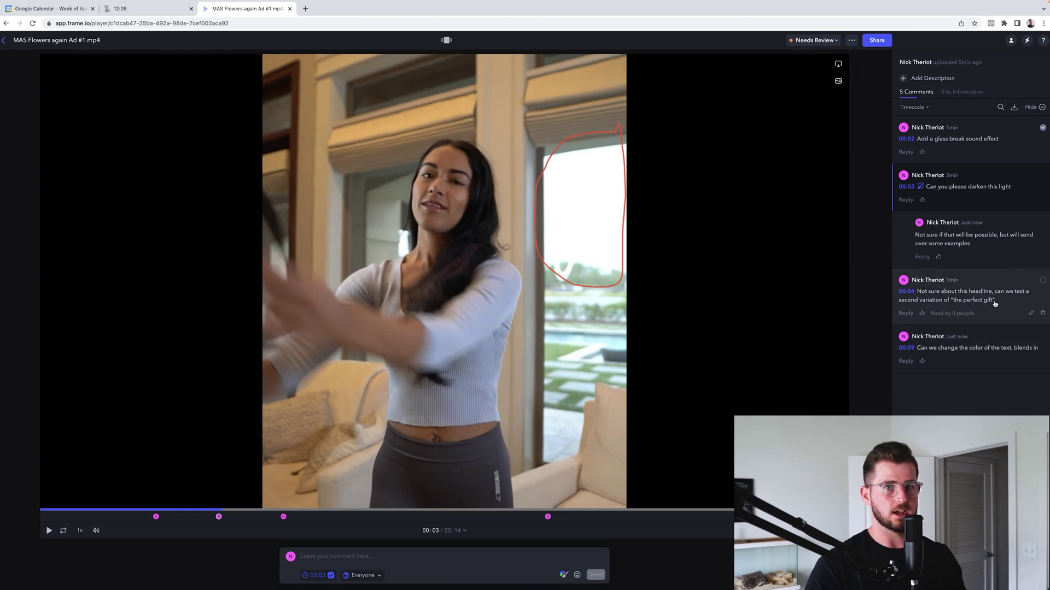
{"action": "left_click", "coordinate": [992, 309]}
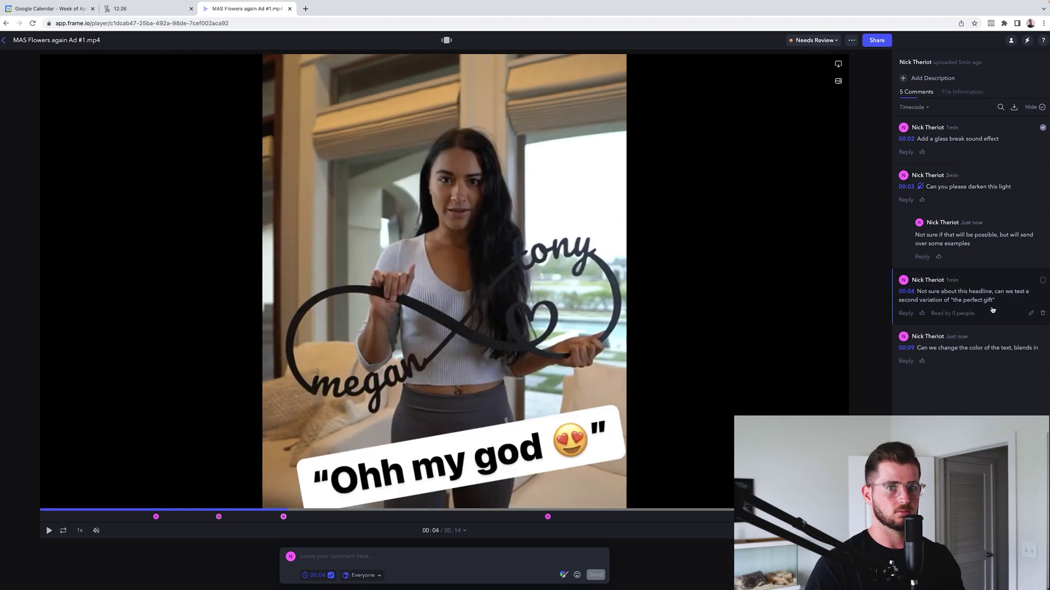
Mark the 00:04 headline and 00:09 text-colour comments as complete
{"action": "left_click", "coordinate": [1043, 280]}
{"action": "left_click", "coordinate": [983, 359]}
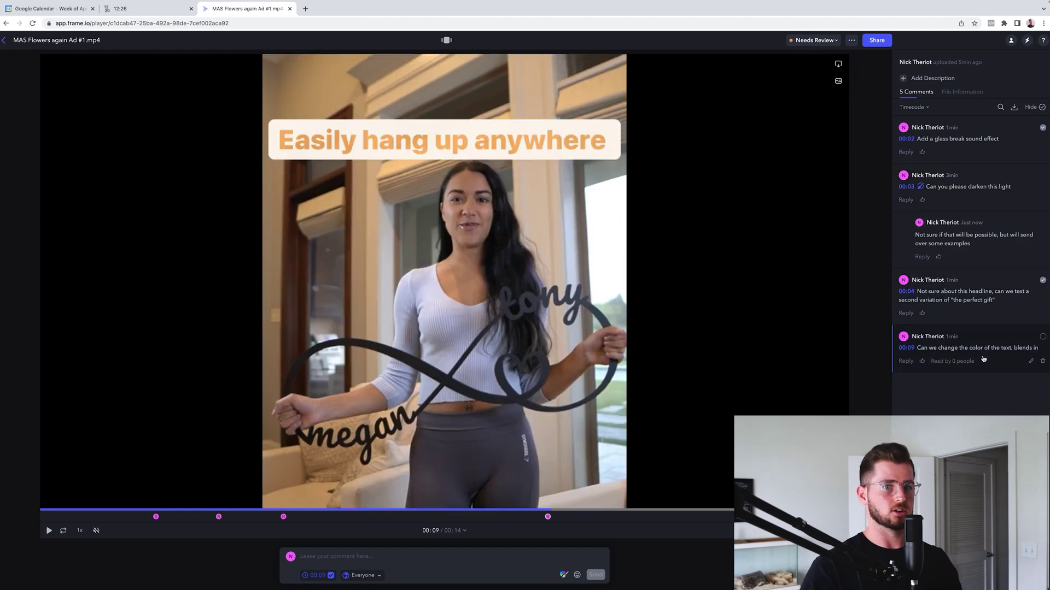
{"action": "left_click", "coordinate": [1043, 337]}
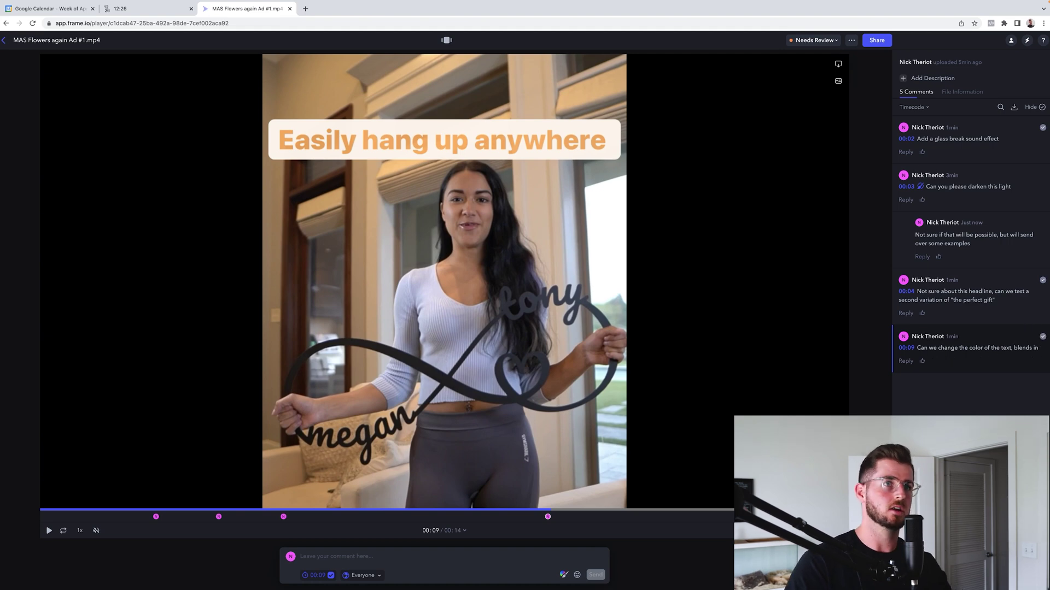
Try In Progress status, restore Needs Review, and return to the YouTube Test project list
{"action": "left_click", "coordinate": [814, 41]}
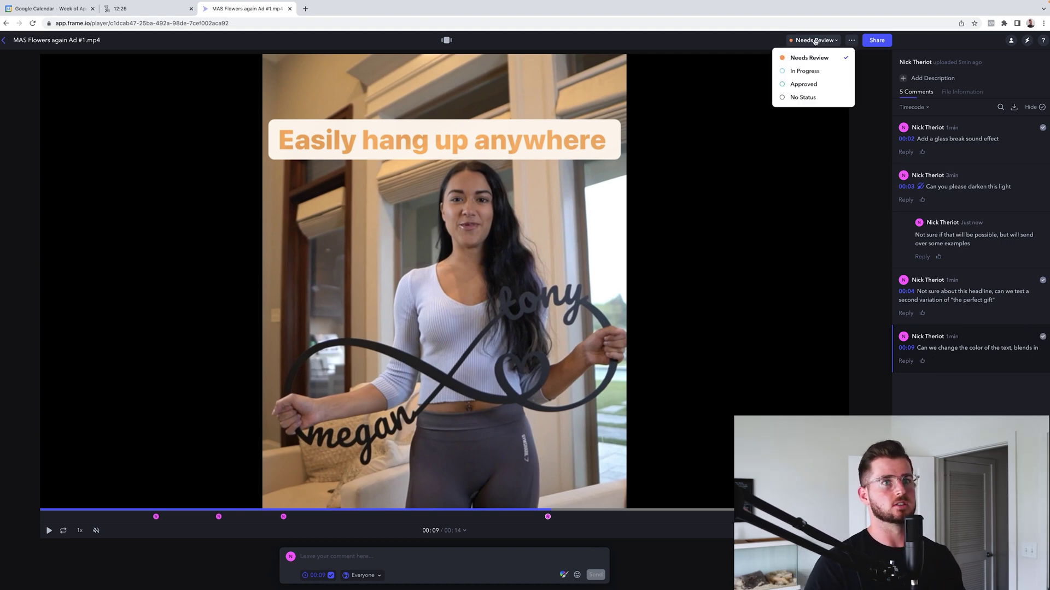
{"action": "left_click", "coordinate": [803, 70]}
{"action": "left_click", "coordinate": [826, 42]}
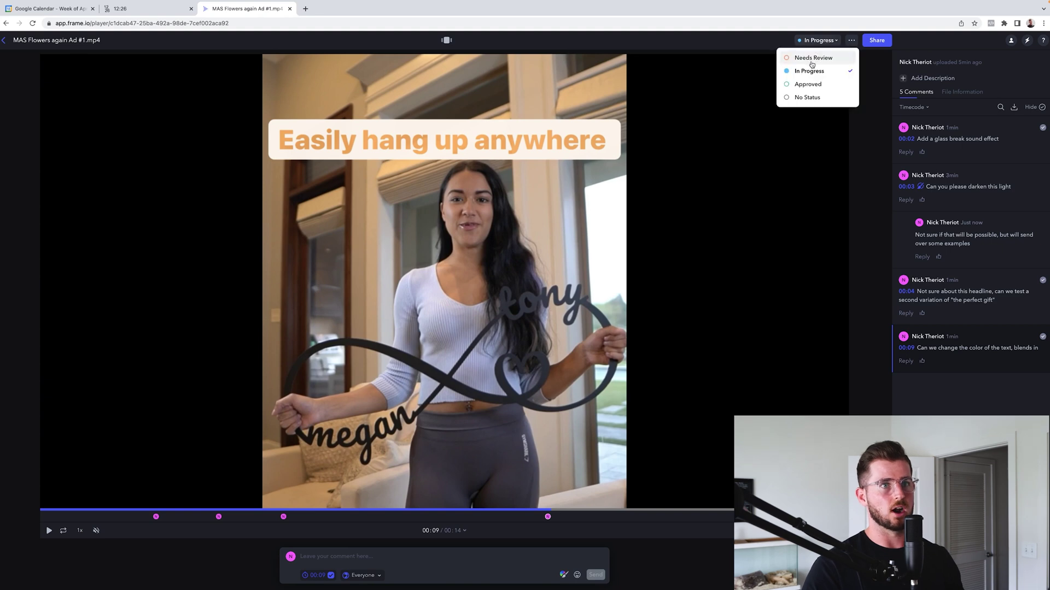
{"action": "left_click", "coordinate": [819, 59]}
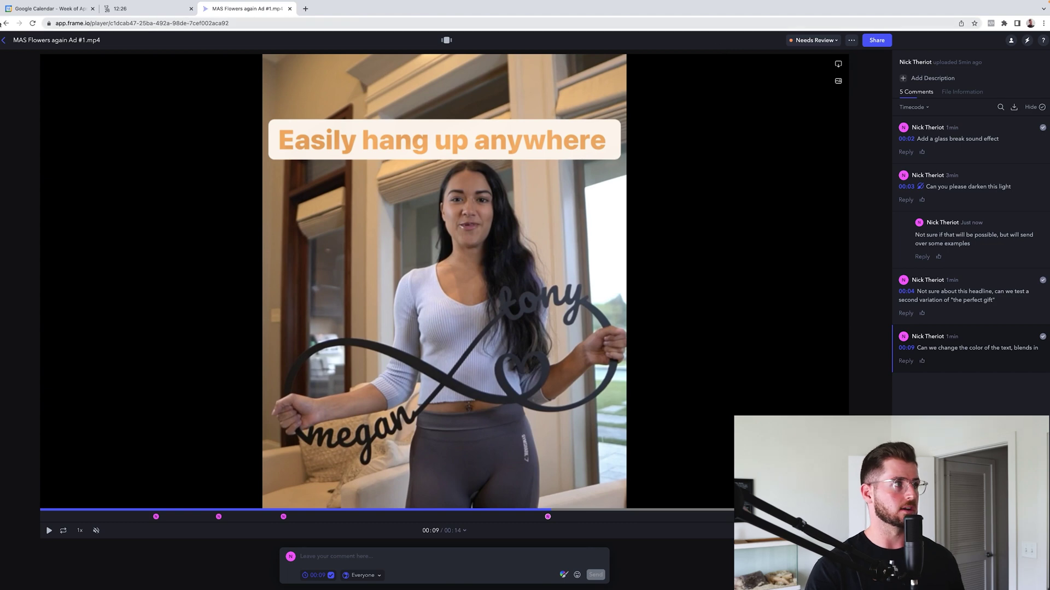
{"action": "left_click", "coordinate": [6, 23]}
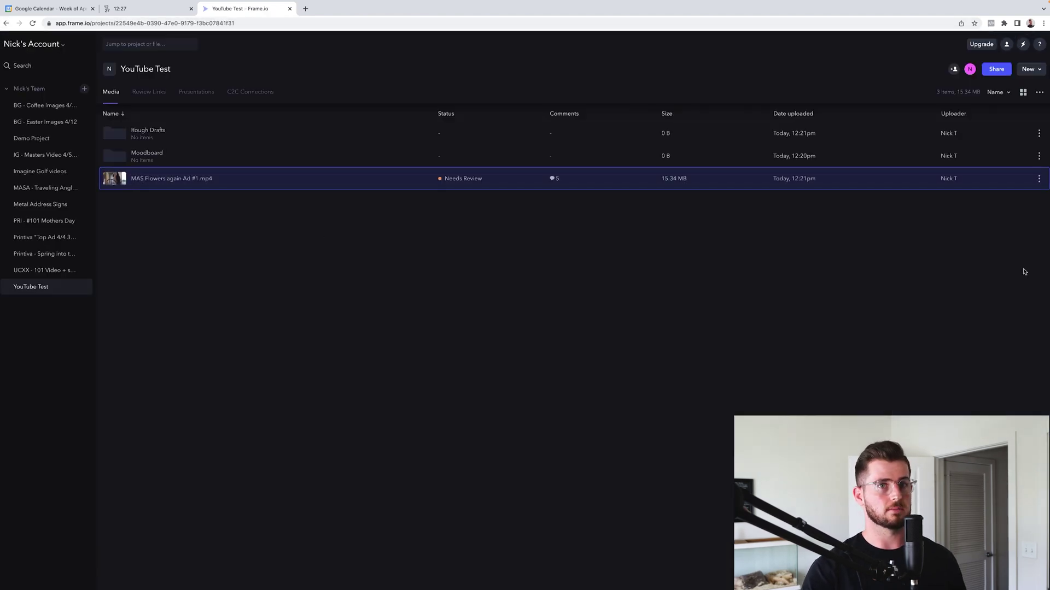
Open Share for Review for the MAS Flowers ad from its actions menu
{"action": "left_click", "coordinate": [1039, 180]}
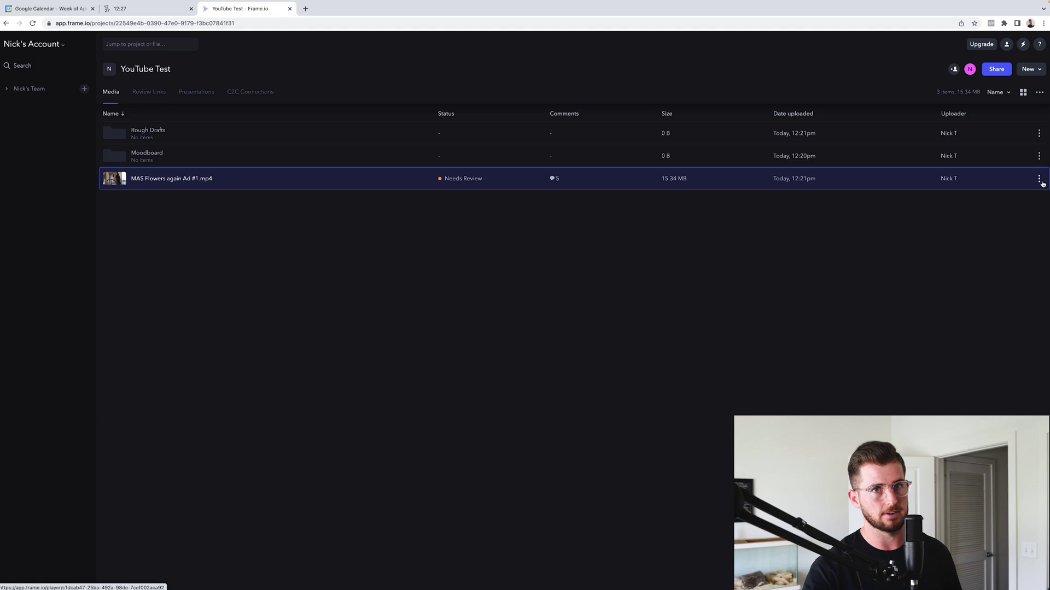
{"action": "left_click", "coordinate": [1041, 183]}
{"action": "mouse_move", "coordinate": [990, 319]}
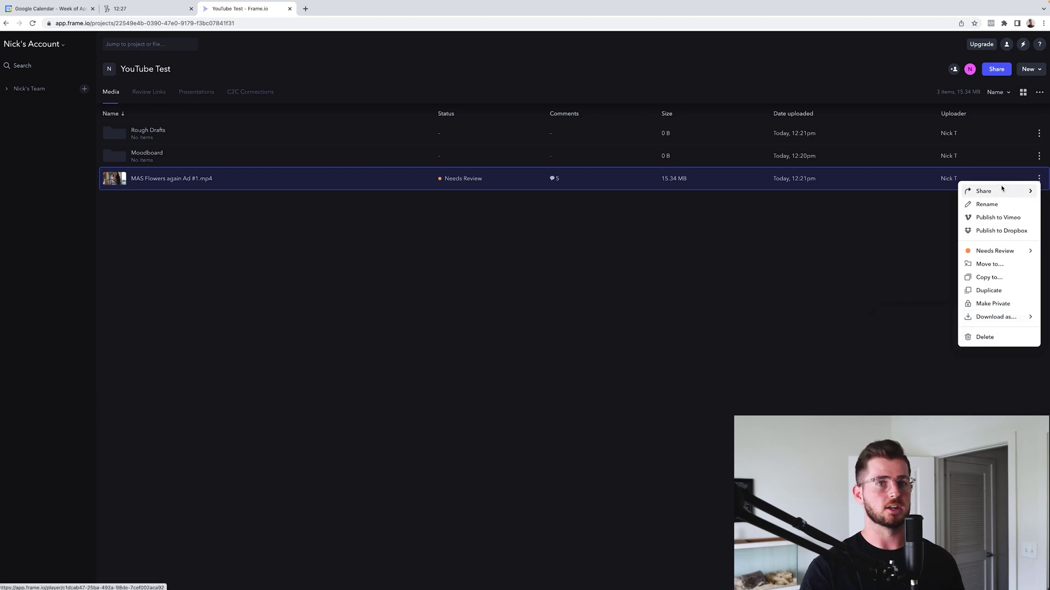
{"action": "mouse_move", "coordinate": [1001, 190]}
{"action": "left_click", "coordinate": [902, 193]}
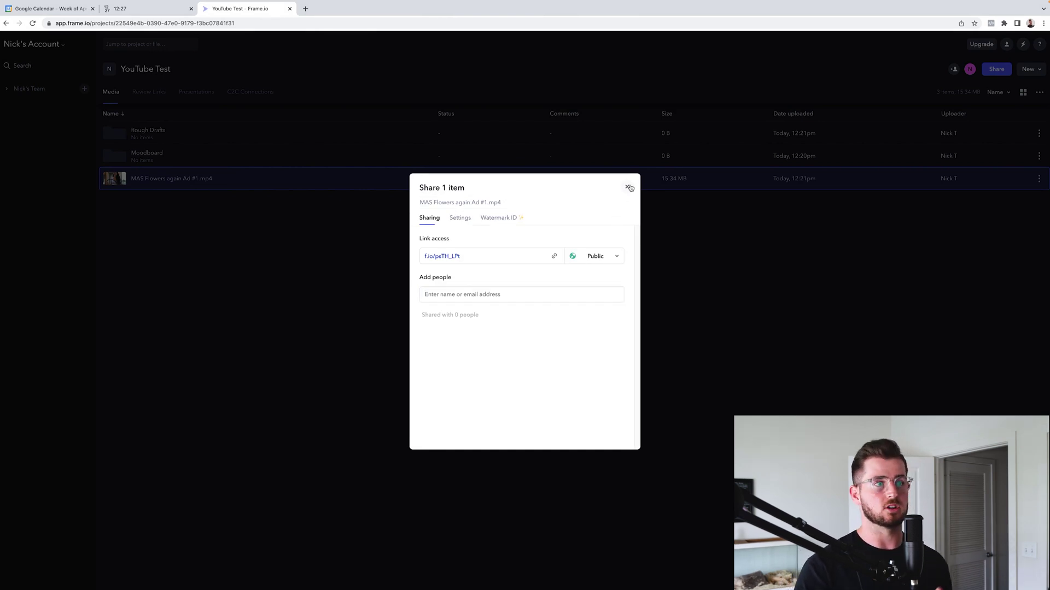
Close the share dialog and dismiss the ad's actions menu
{"action": "left_click", "coordinate": [629, 187]}
{"action": "left_click", "coordinate": [1039, 180]}
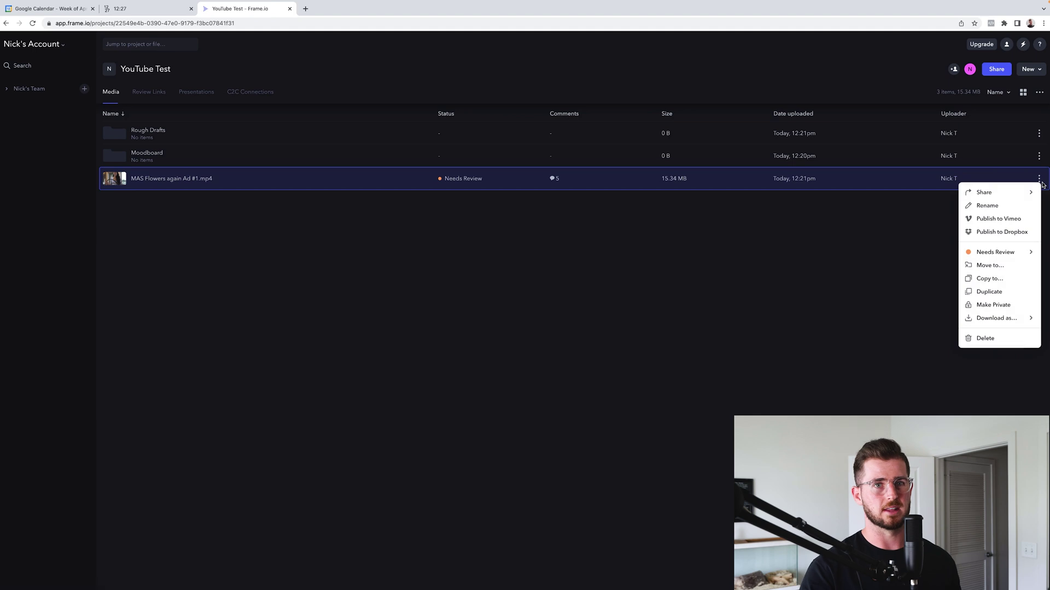
{"action": "left_click", "coordinate": [711, 419]}
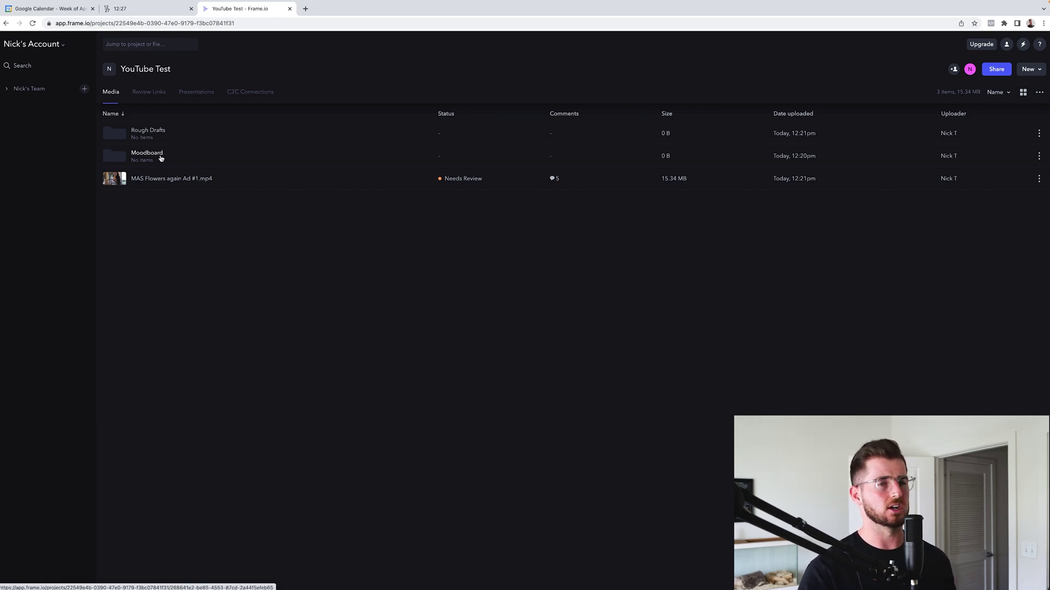
Open Demo Project from Nick's Team and enter its Pre-Production folder
{"action": "left_click", "coordinate": [6, 88]}
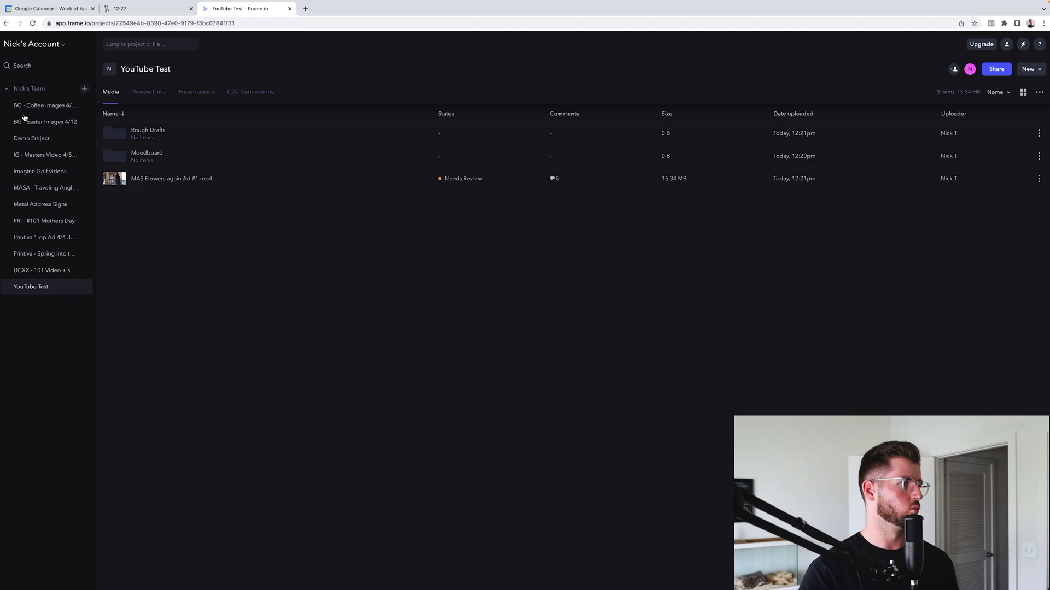
{"action": "left_click", "coordinate": [30, 138]}
{"action": "left_click", "coordinate": [7, 88]}
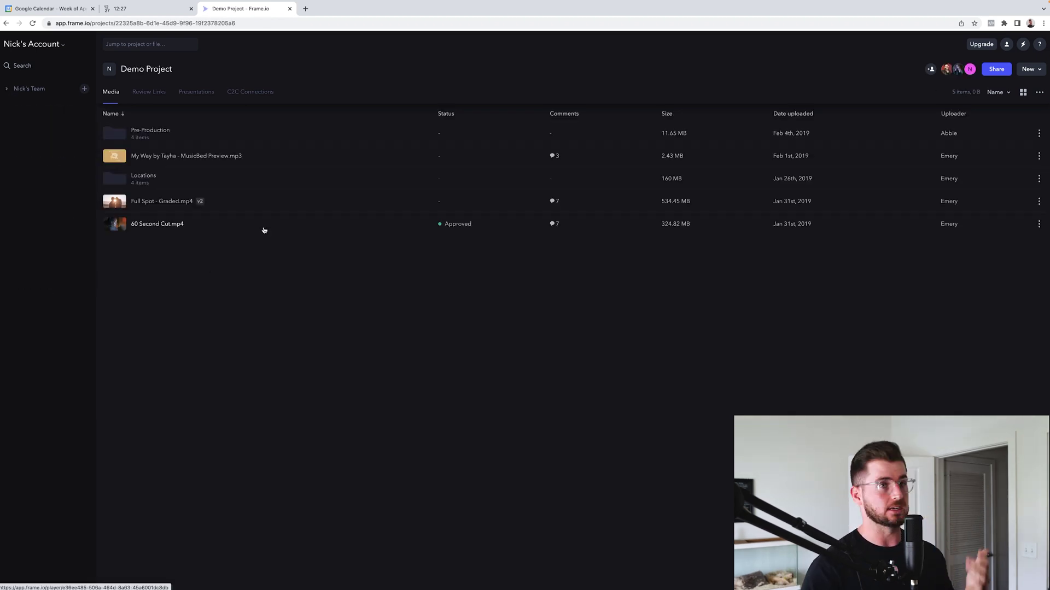
{"action": "left_click", "coordinate": [148, 134]}
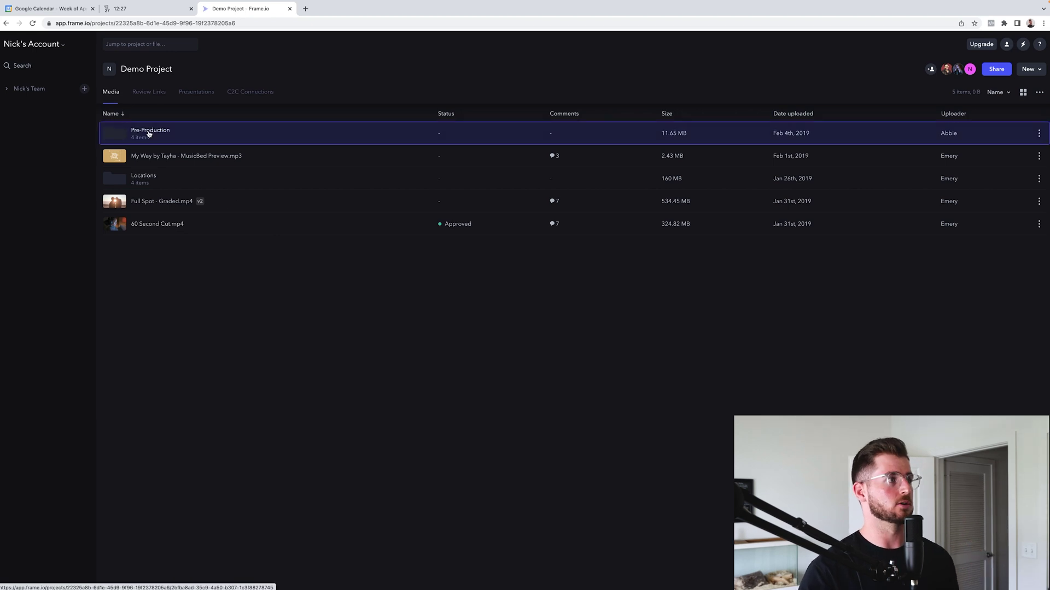
{"action": "double_click", "coordinate": [149, 134]}
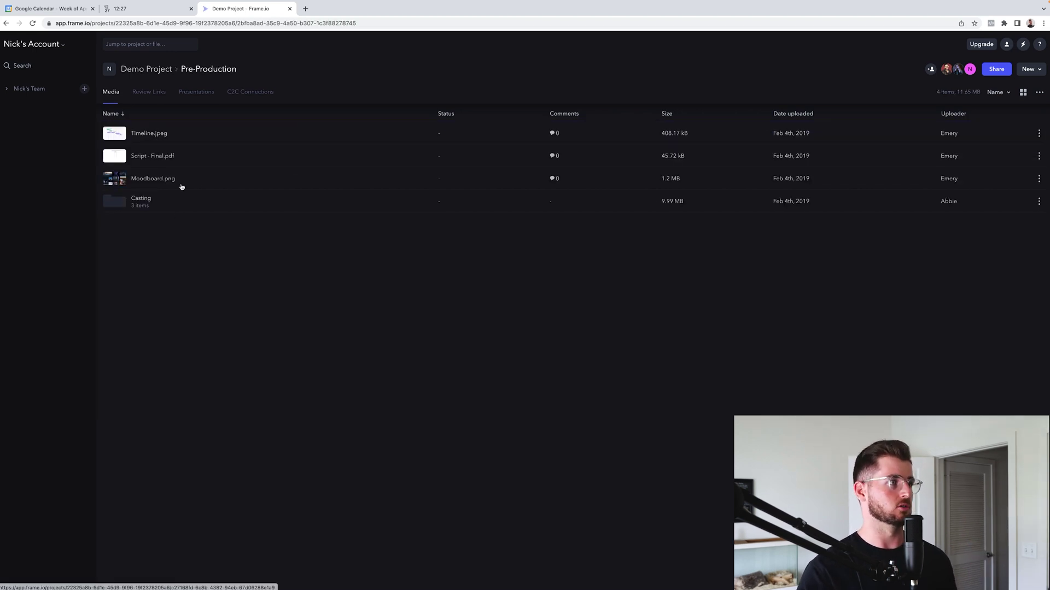
Preview Timeline.jpeg and Moodboard.png, then return to the Demo Project root list
{"action": "double_click", "coordinate": [189, 141]}
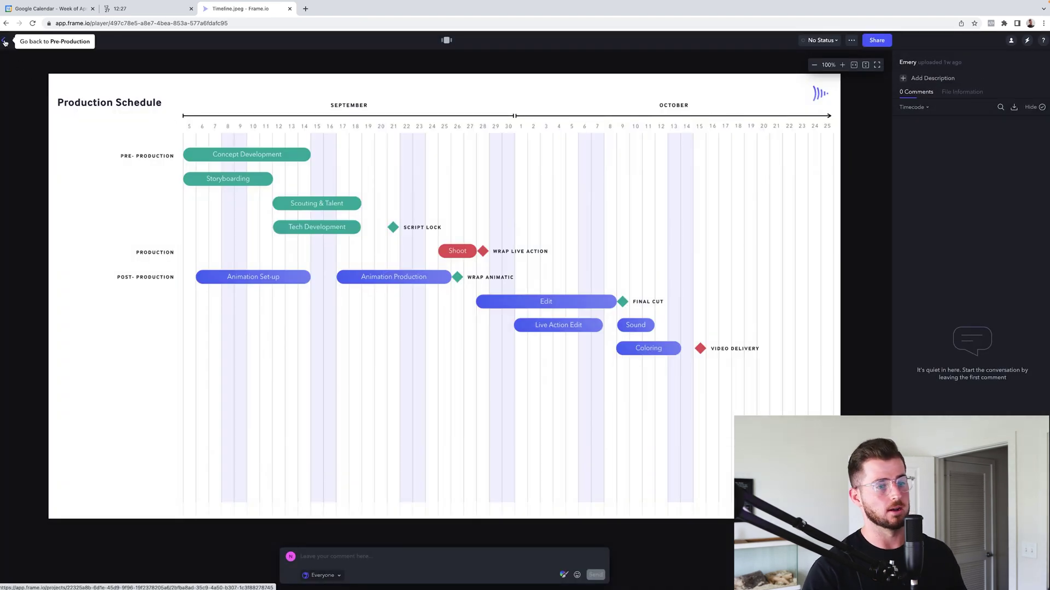
{"action": "left_click", "coordinate": [5, 42]}
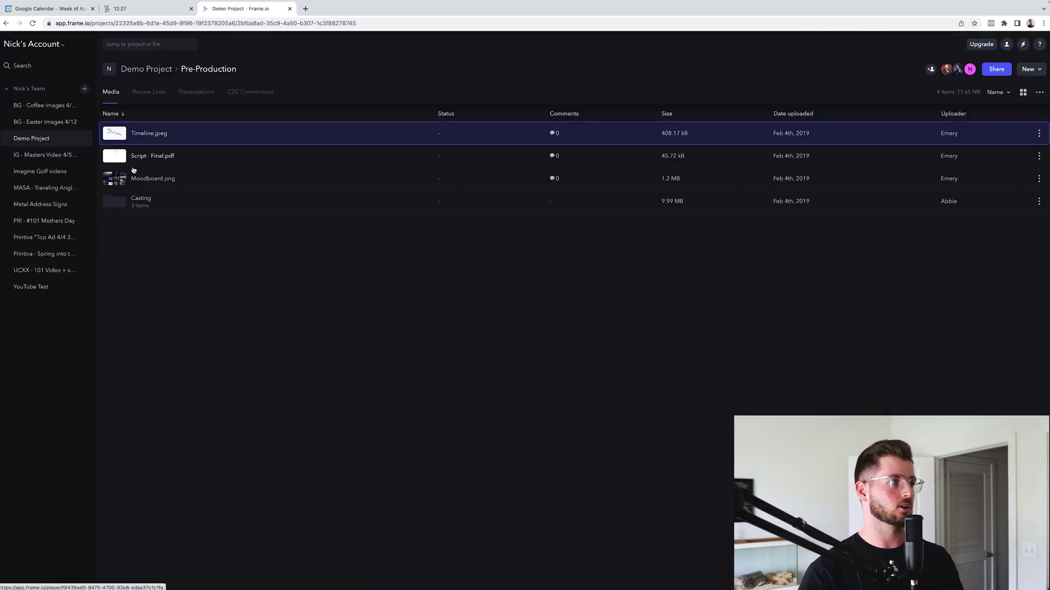
{"action": "double_click", "coordinate": [159, 177]}
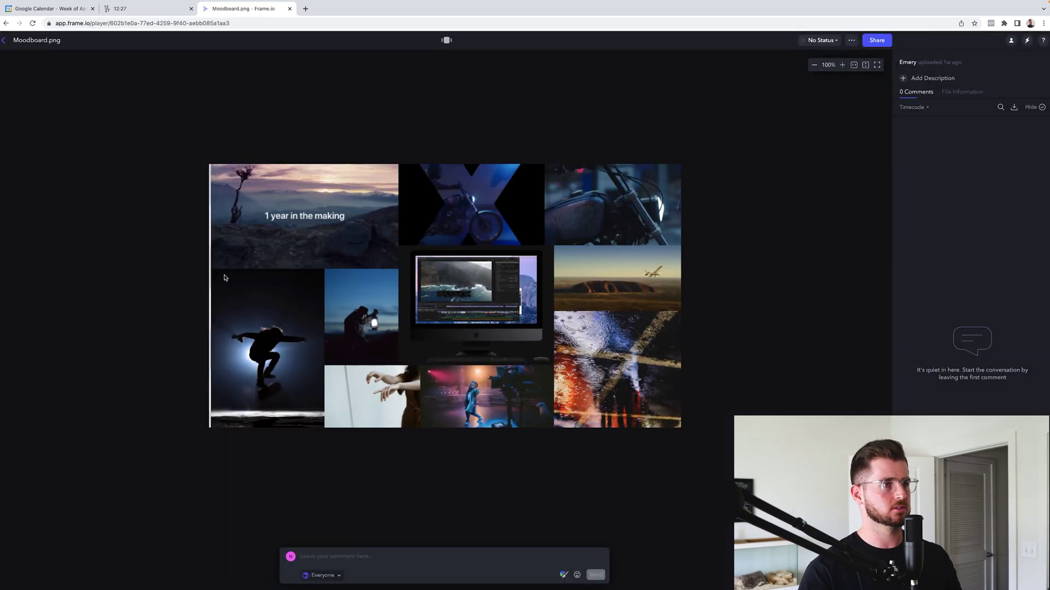
{"action": "left_click", "coordinate": [4, 40]}
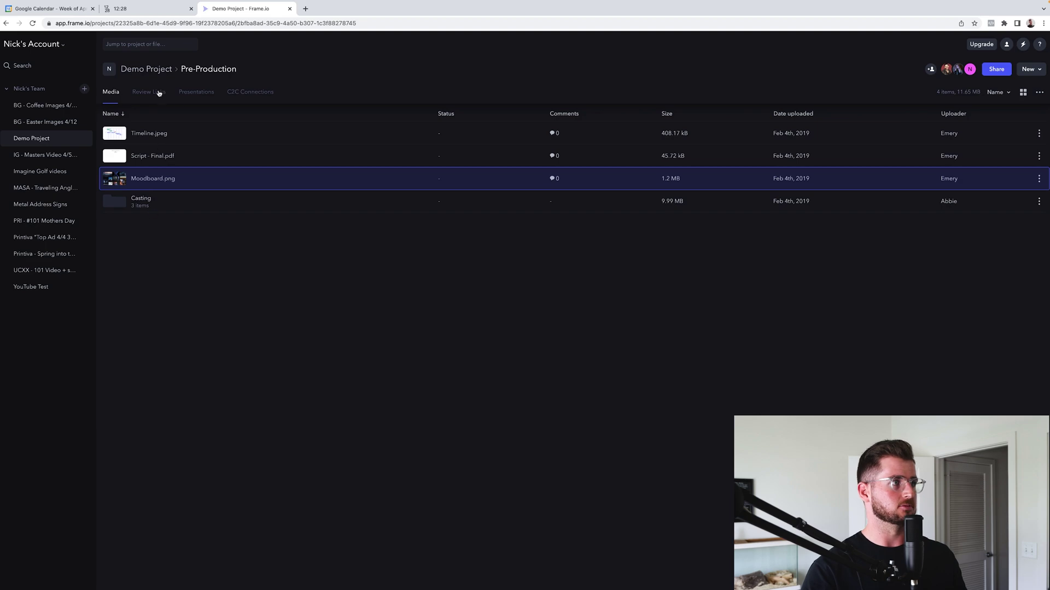
{"action": "left_click", "coordinate": [146, 69]}
{"action": "left_click", "coordinate": [6, 89]}
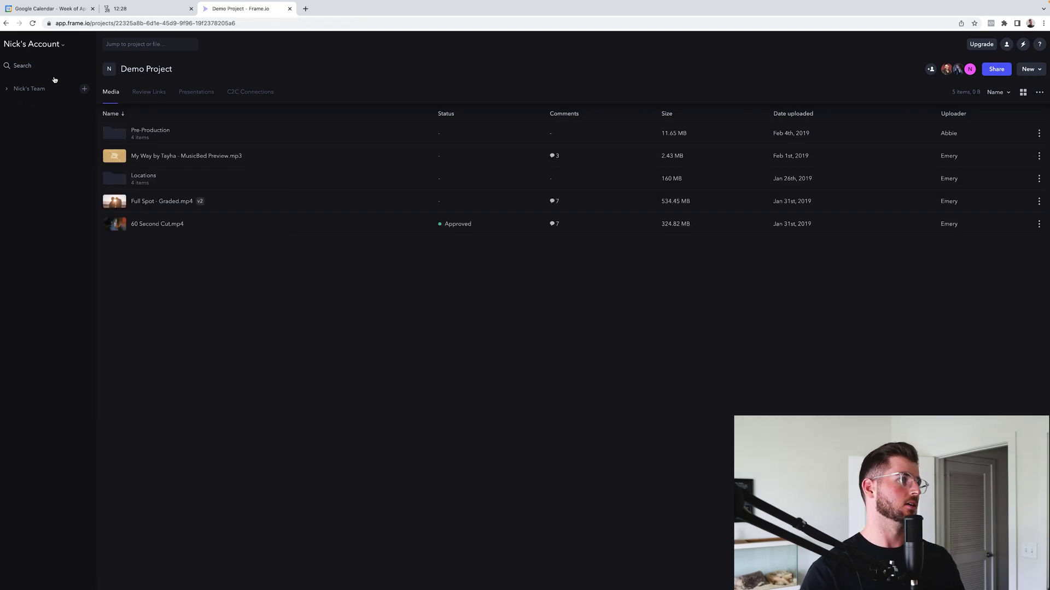
Take Chrome out of full screen to reach the YouTube ROAS tutorial
{"action": "left_click", "coordinate": [27, 30]}
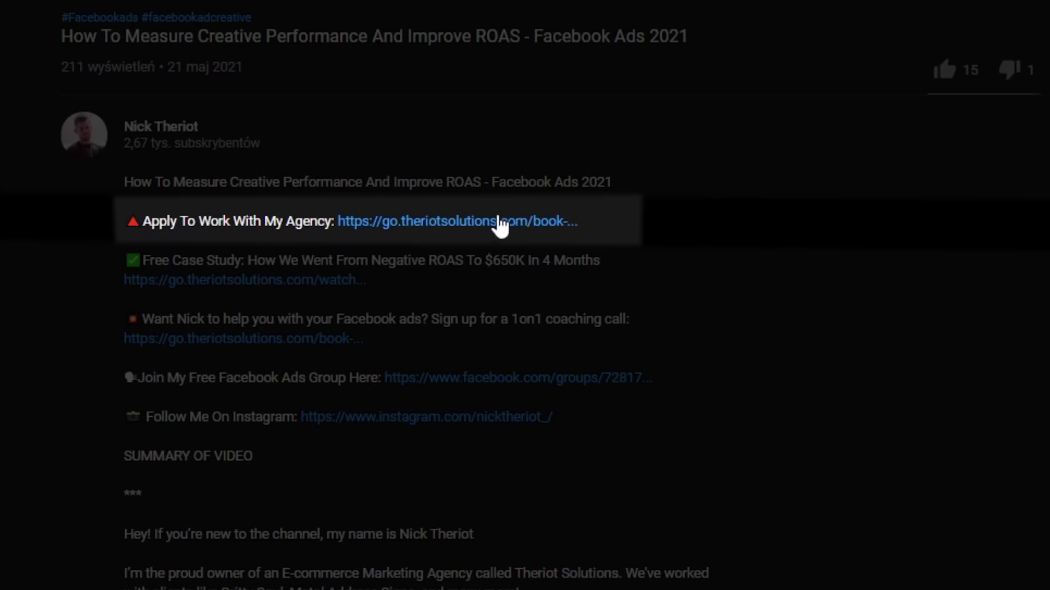
Open the agency's call booking form and answer Increasing qualified traffic
{"action": "left_click", "coordinate": [492, 224]}
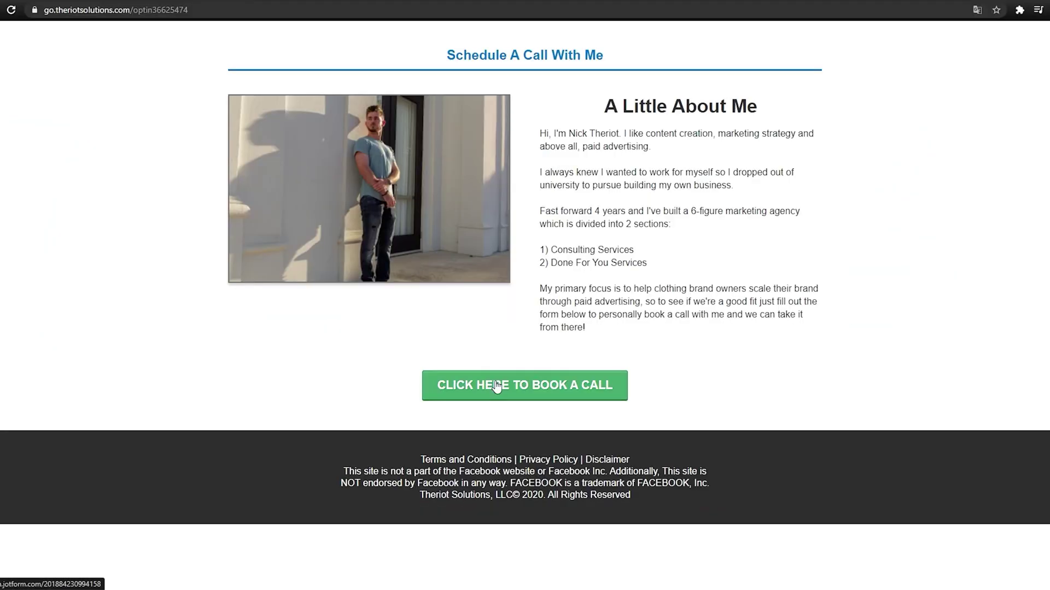
{"action": "left_click", "coordinate": [569, 382]}
{"action": "left_click", "coordinate": [424, 281]}
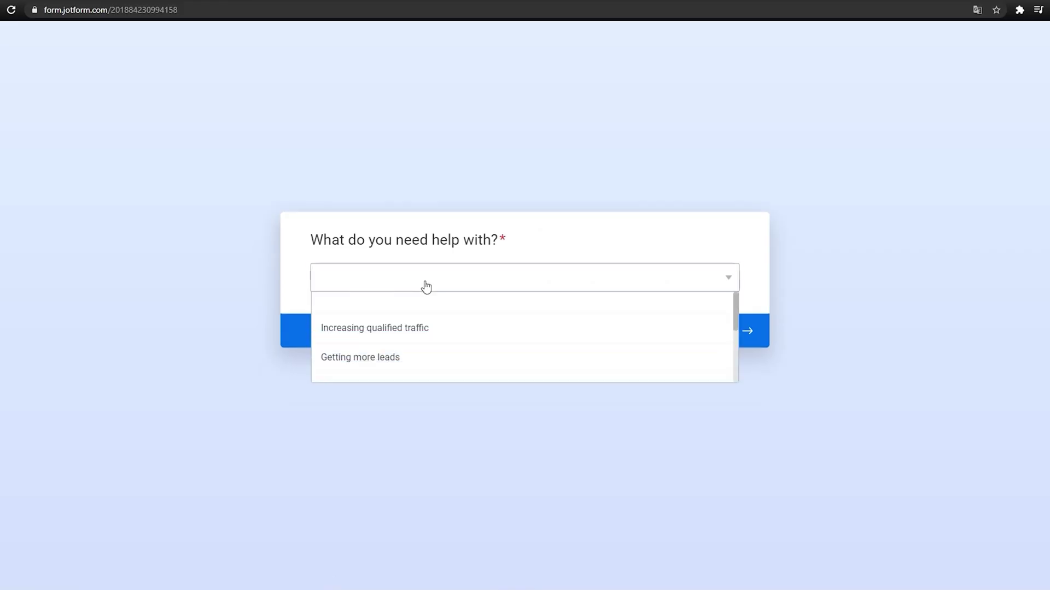
{"action": "left_click", "coordinate": [601, 328]}
{"action": "left_click", "coordinate": [602, 340]}
Enter the applicant's first and last name on the name card
{"action": "left_click", "coordinate": [421, 288]}
{"action": "key", "text": "Tab"}
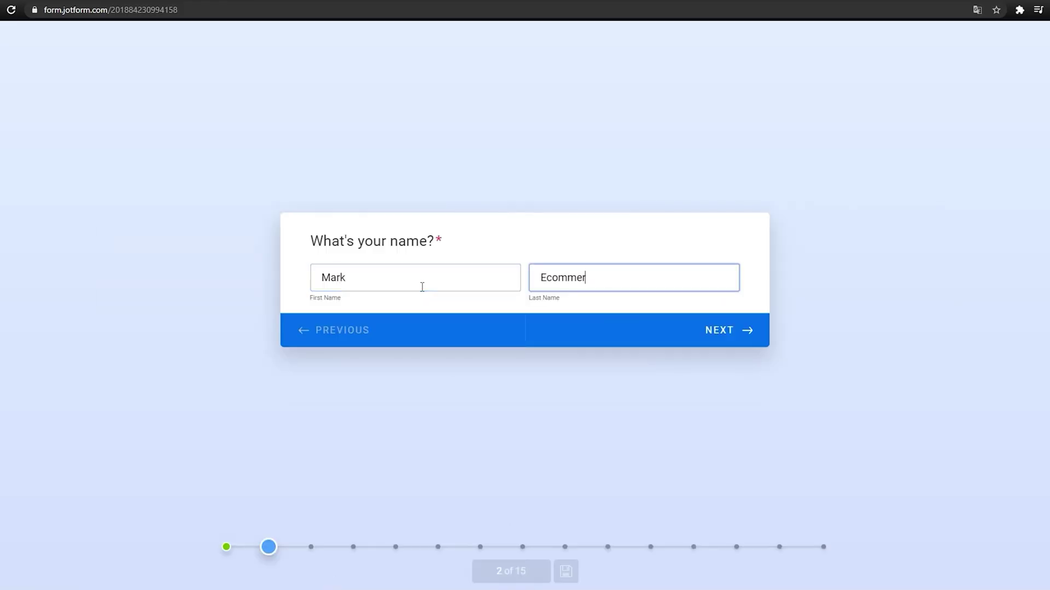